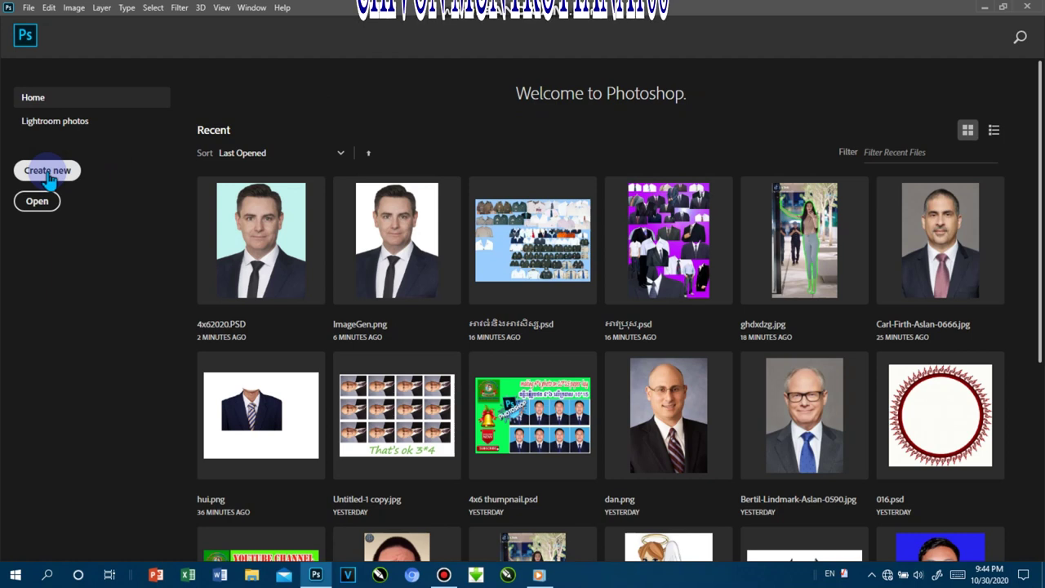
# Step: Create Untitled-1 from the Print A6 preset: landscape, CMYK Color, white background, 300 ppi
pyautogui.click(48, 173)
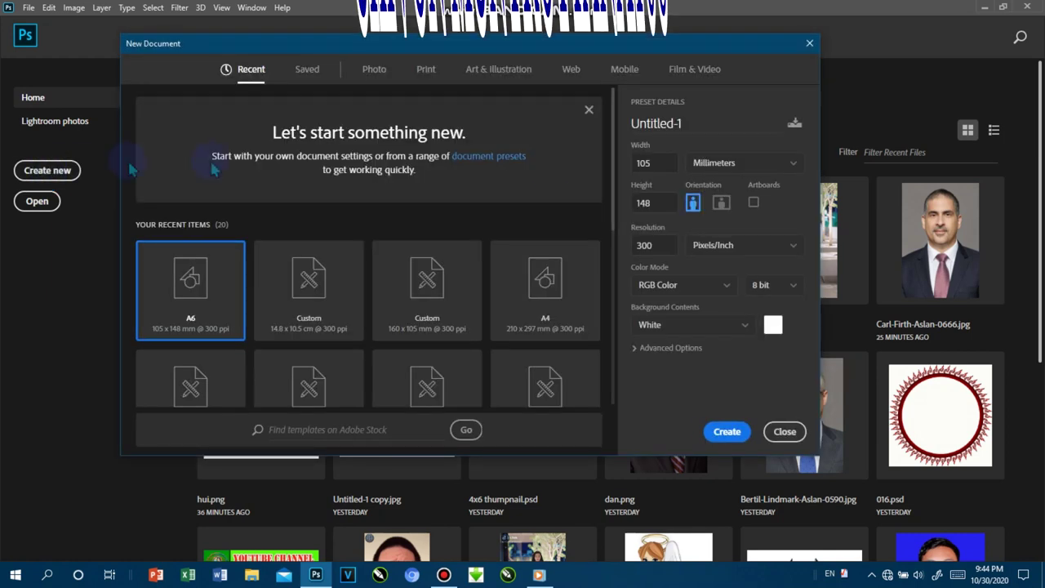
pyautogui.click(425, 69)
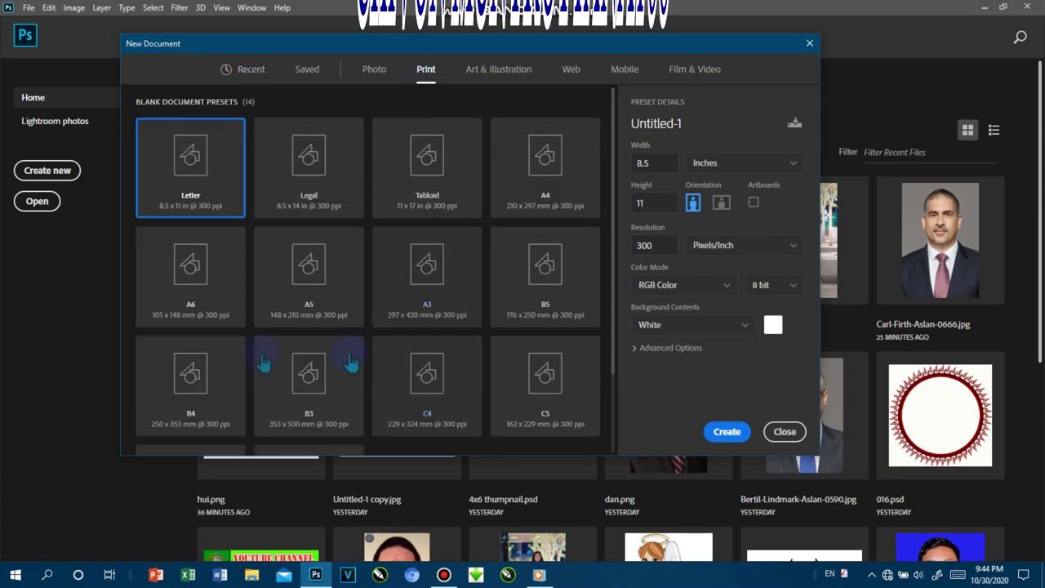
pyautogui.click(178, 269)
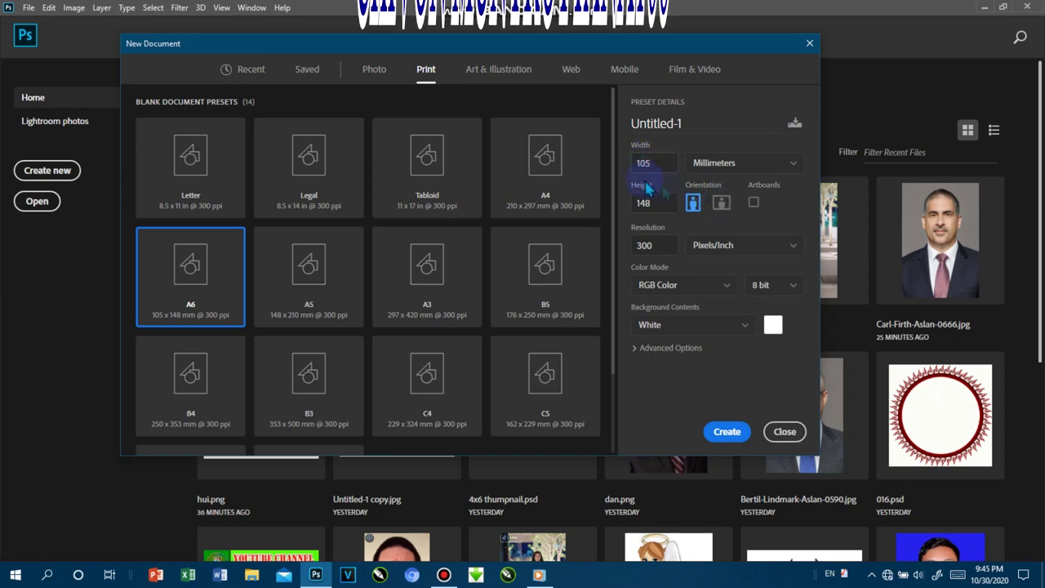
pyautogui.click(719, 204)
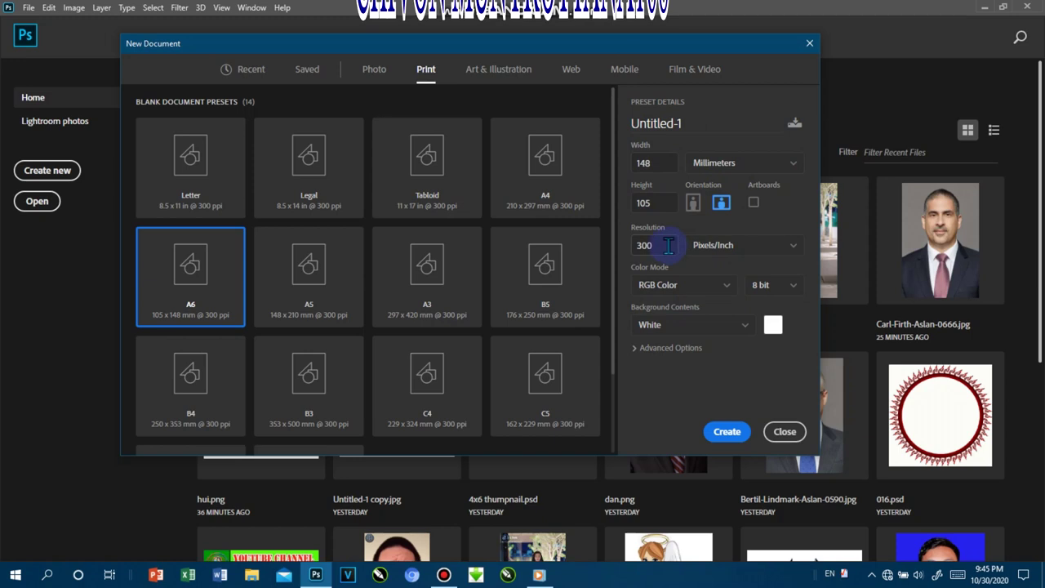
pyautogui.click(725, 284)
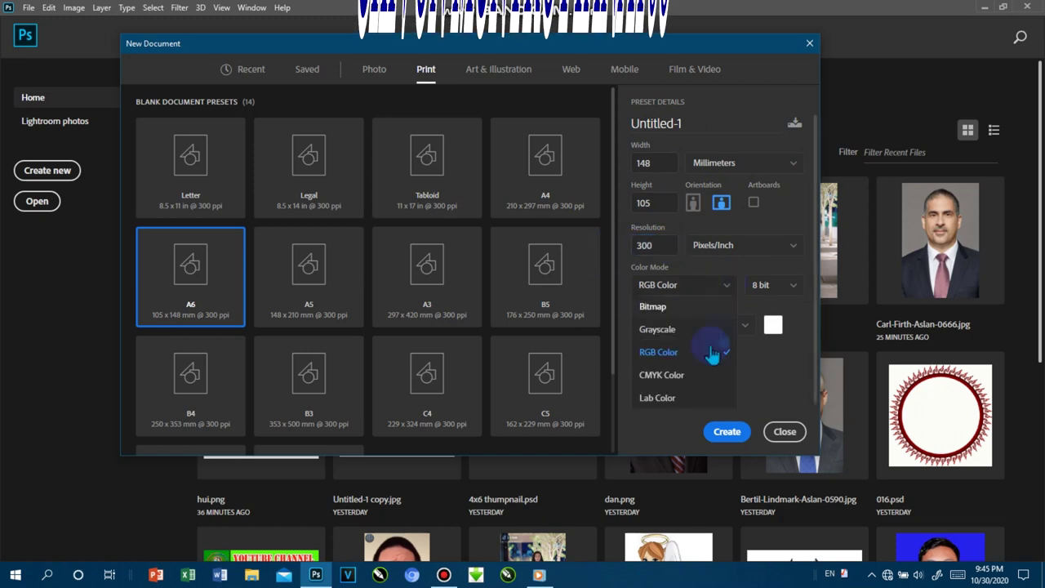
pyautogui.click(674, 374)
pyautogui.click(743, 327)
pyautogui.click(660, 346)
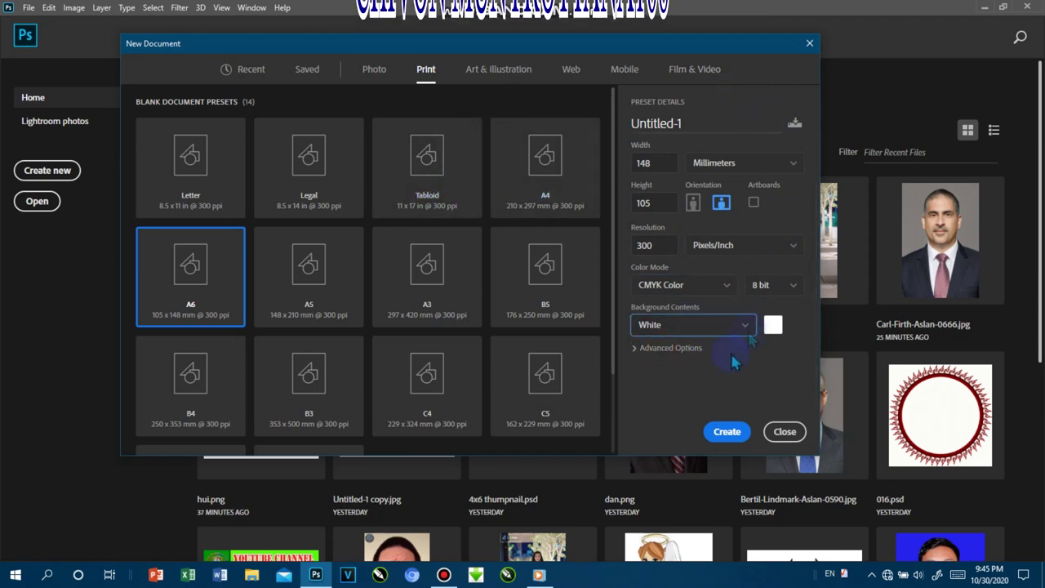
pyautogui.click(725, 433)
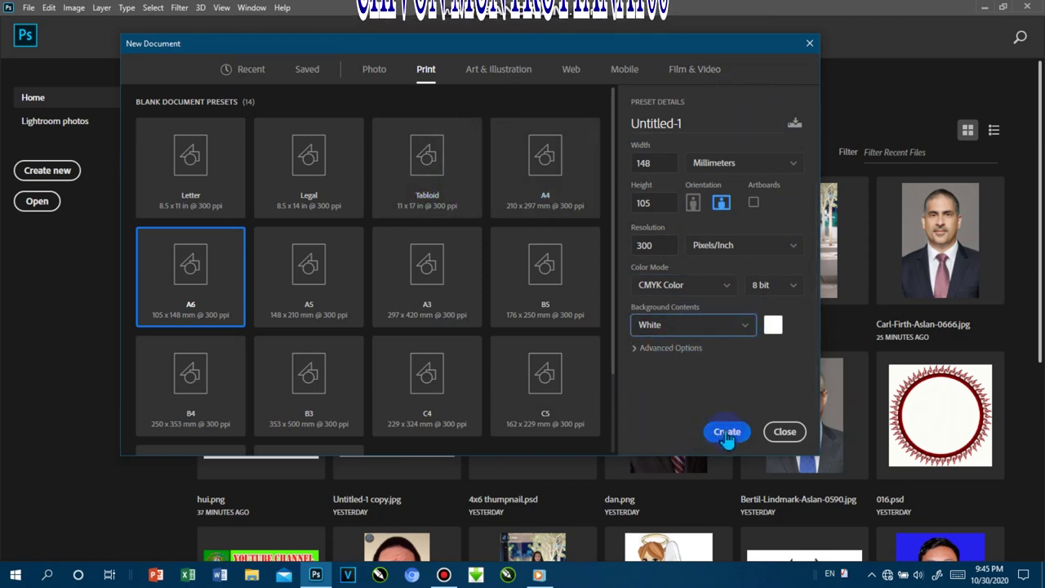
pyautogui.click(725, 433)
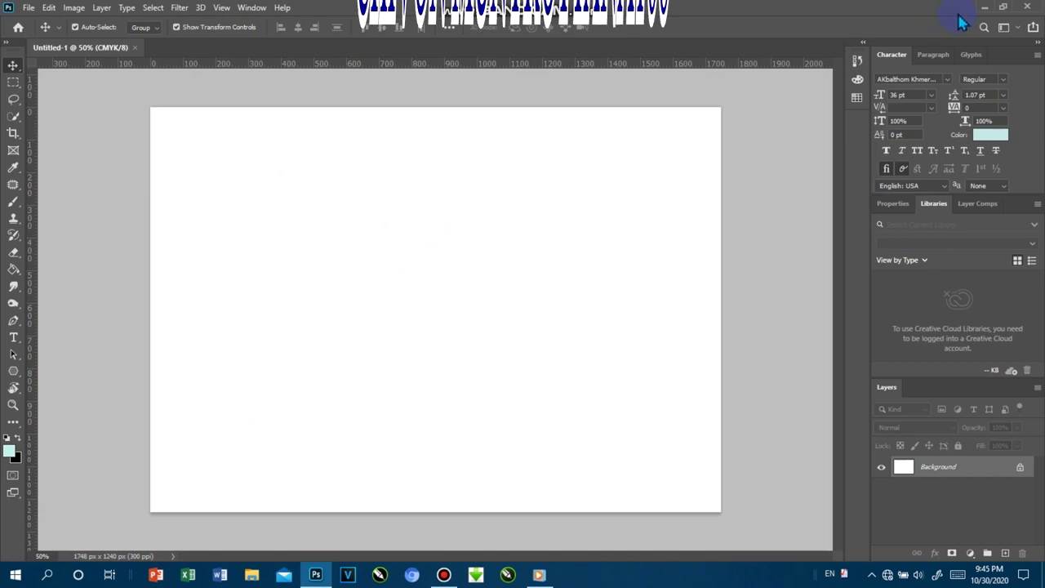
# Step: Minimize Photoshop and open the 4x62020.PSD portrait from the desktop
pyautogui.click(157, 85)
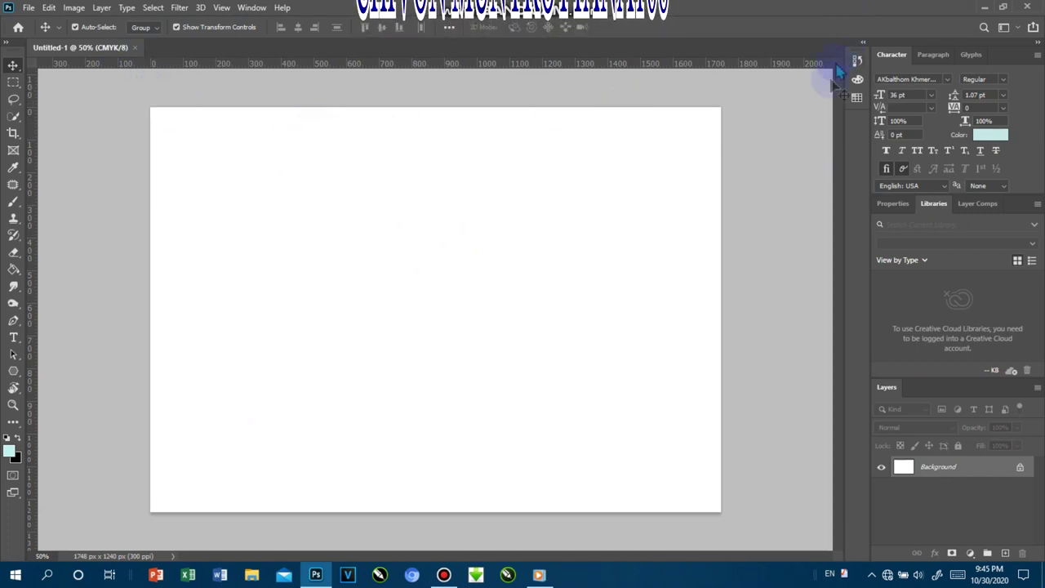
pyautogui.click(982, 11)
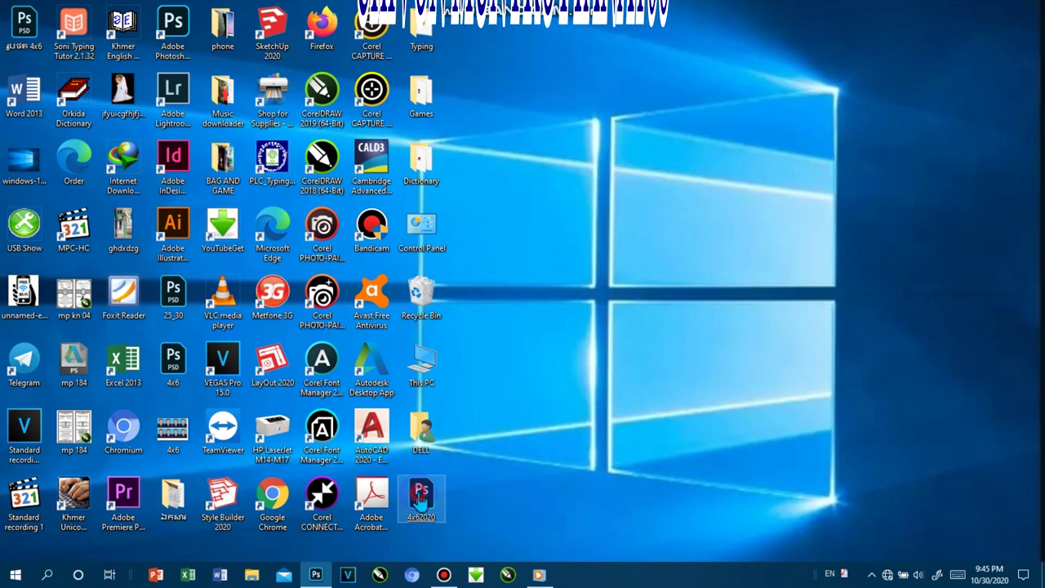
pyautogui.doubleClick(420, 498)
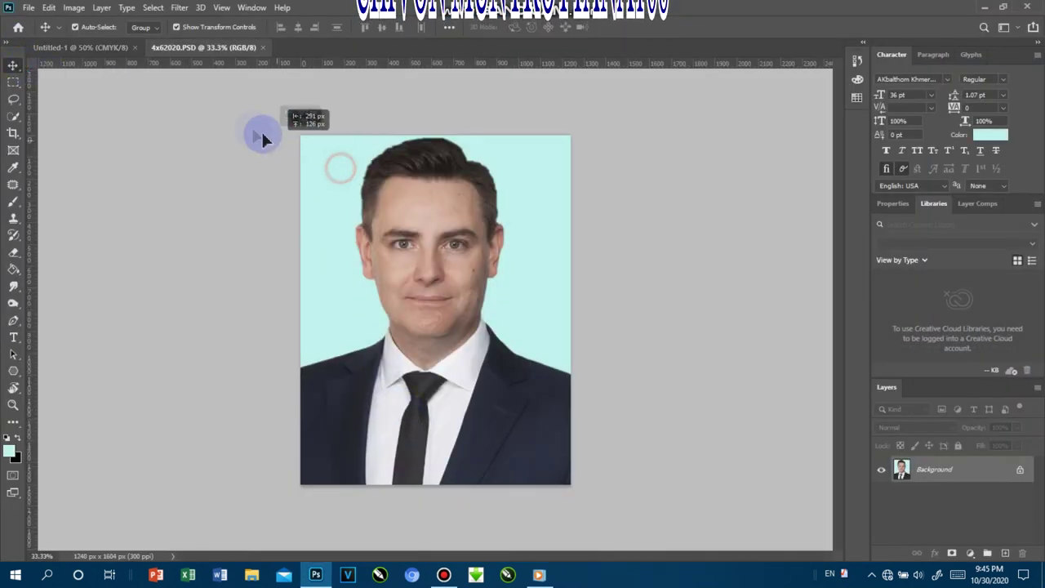
# Step: Move the portrait into Untitled-1, scale it to about 33% top-left, and duplicate it below
pyautogui.click(96, 49)
pyautogui.moveTo(95, 49)
pyautogui.mouseDown()
pyautogui.moveTo(182, 131)
pyautogui.moveTo(253, 235)
pyautogui.mouseUp()
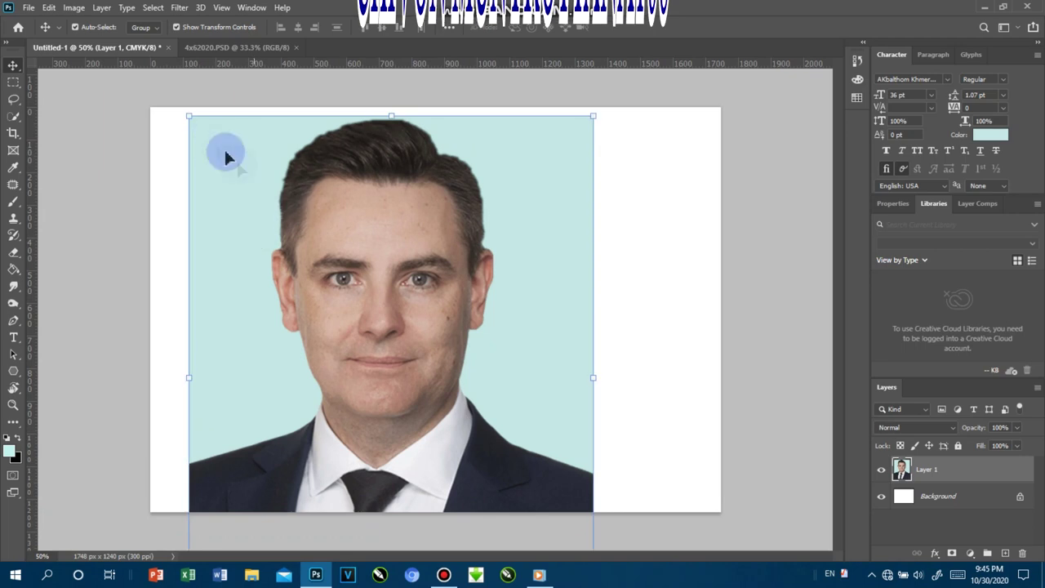
pyautogui.moveTo(189, 107); pyautogui.dragTo(330, 286)
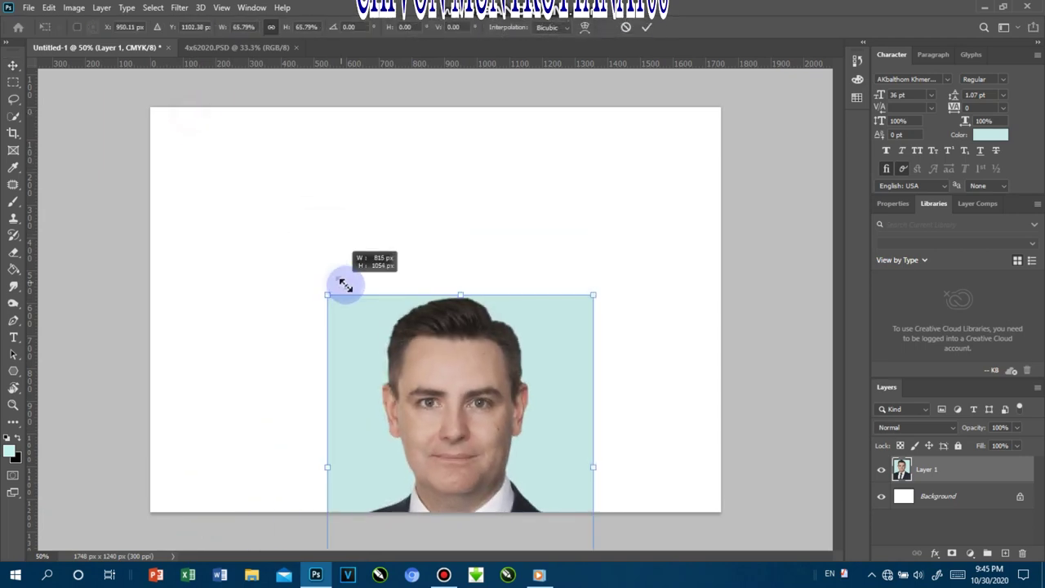
pyautogui.moveTo(434, 350); pyautogui.dragTo(258, 161)
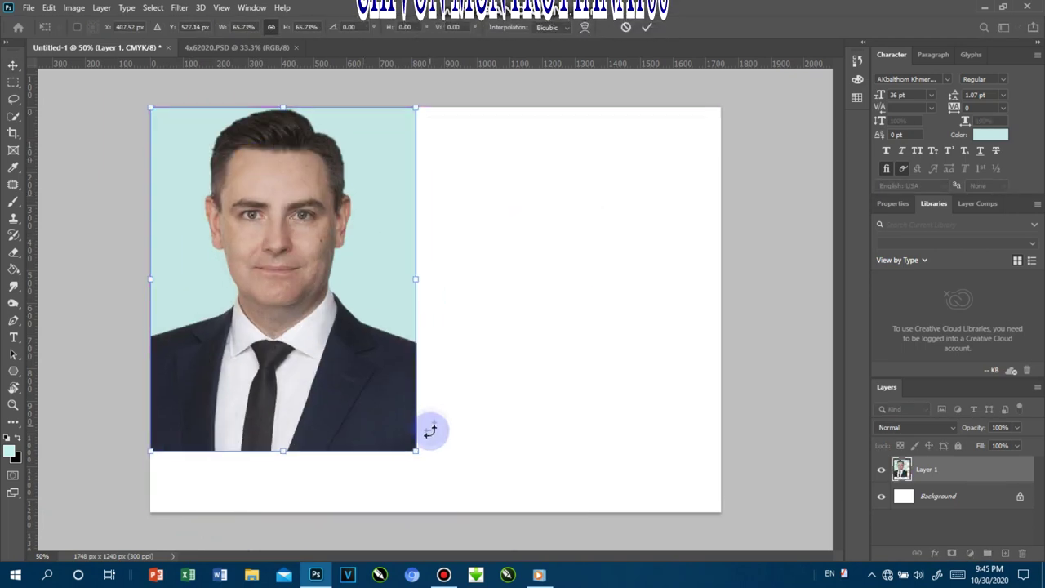
pyautogui.moveTo(416, 450); pyautogui.dragTo(289, 283)
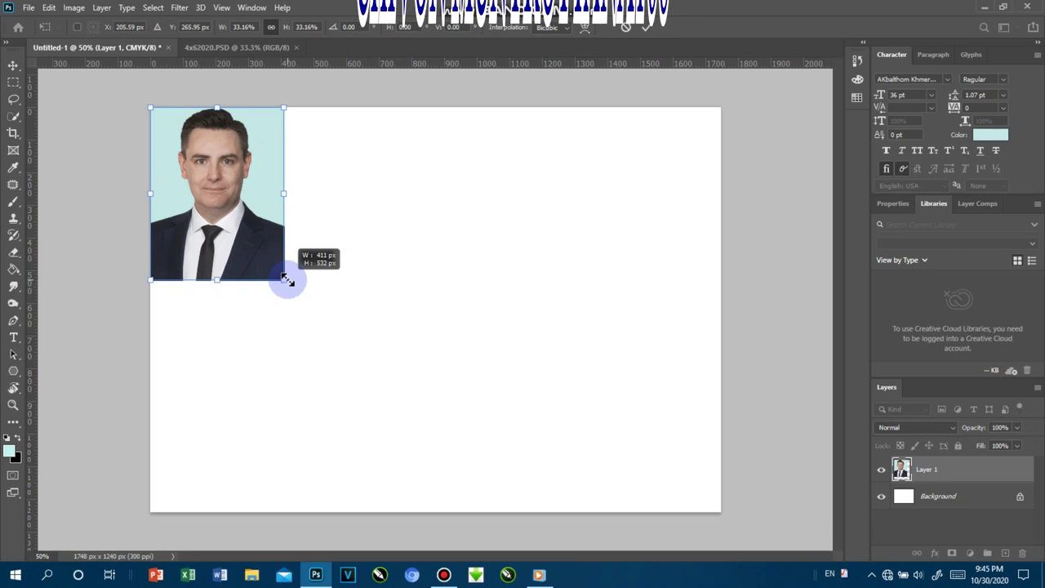
pyautogui.moveTo(289, 282); pyautogui.dragTo(284, 280)
pyautogui.click(14, 70)
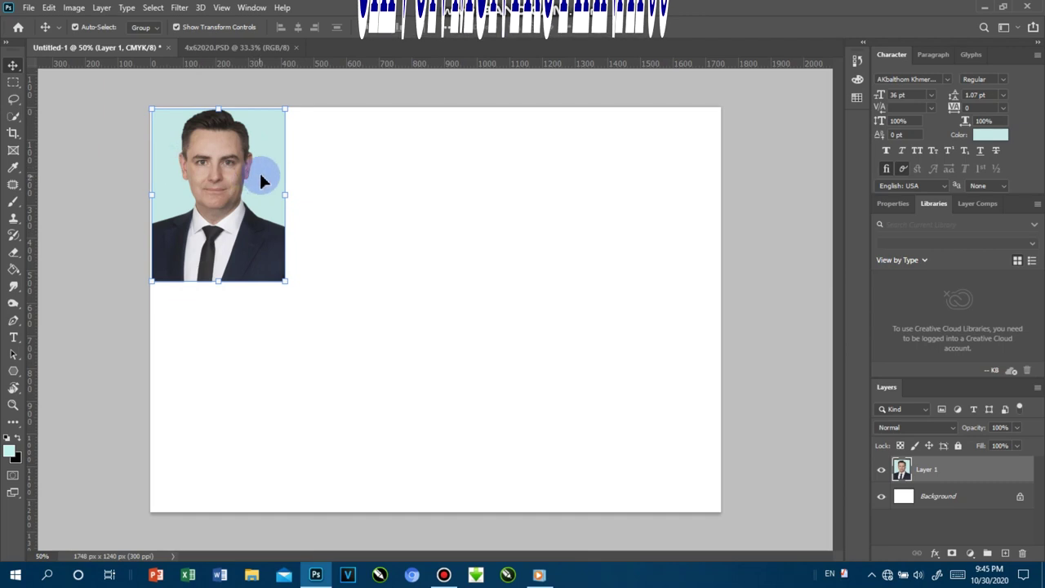
pyautogui.moveTo(261, 181); pyautogui.dragTo(263, 357)
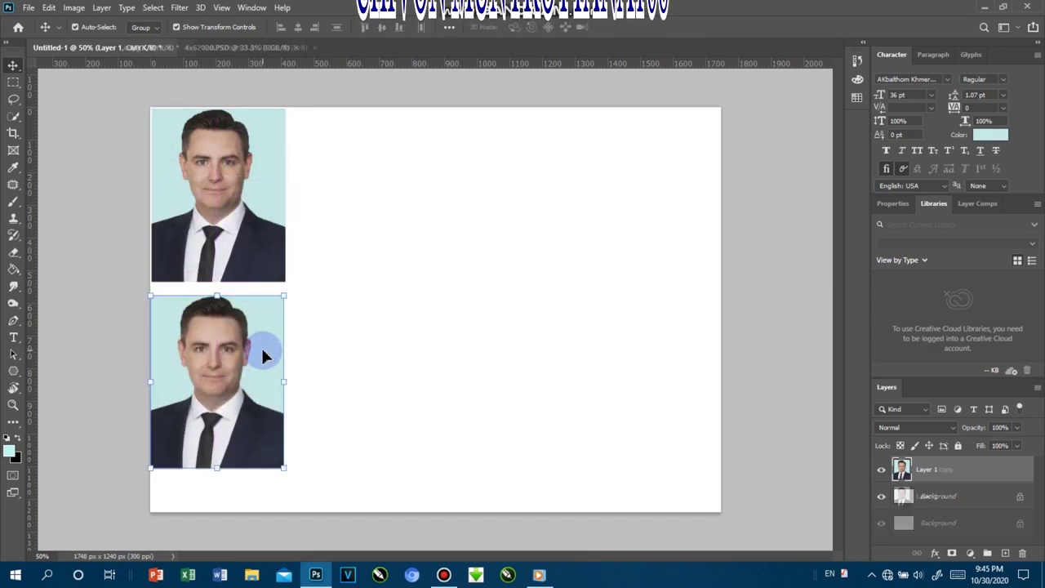
# Step: Select both first-column portraits and copy them into a second column, nudged down to align
pyautogui.rightClick(241, 252)
pyautogui.keyDown('shift'); pyautogui.click(260, 258); pyautogui.keyUp('shift')
pyautogui.moveTo(238, 244); pyautogui.dragTo(377, 250)
pyautogui.press('Down')
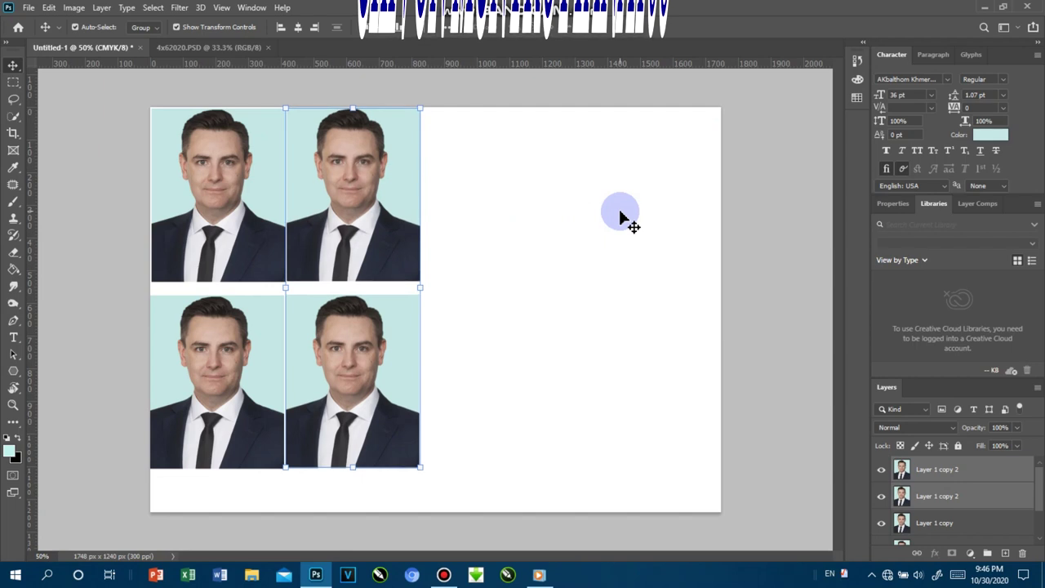
pyautogui.press('Down')
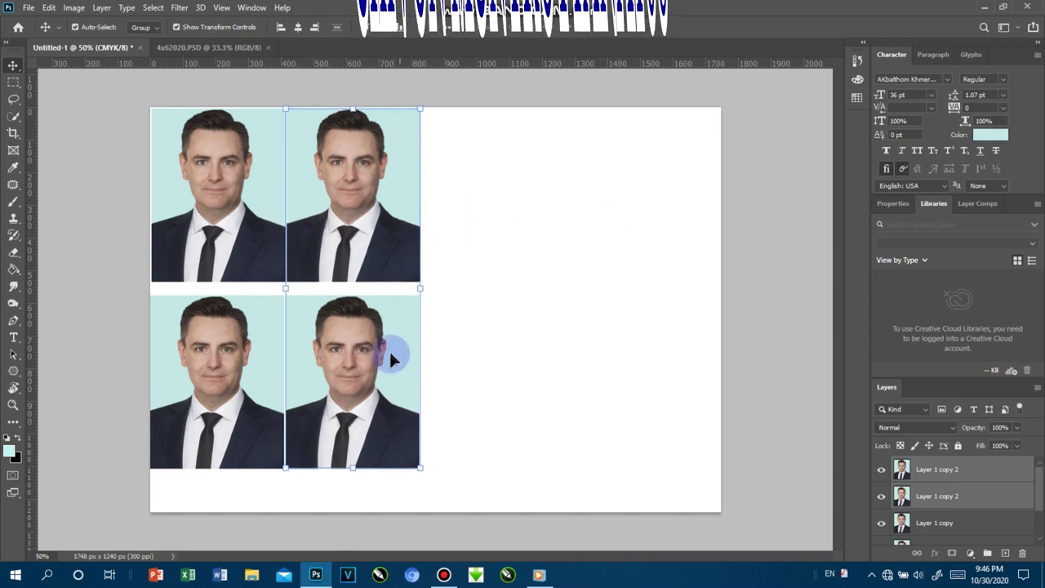
# Step: Copy the column into a third column nudged right, then select the bottom-right portrait
pyautogui.moveTo(387, 345); pyautogui.dragTo(516, 353)
pyautogui.press('Right')
pyautogui.press('Right')
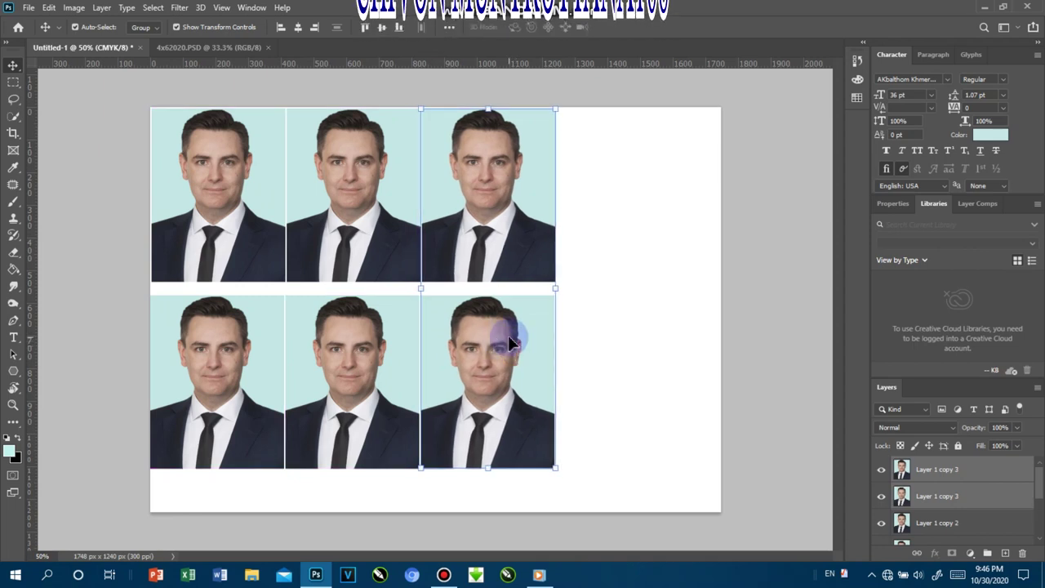
pyautogui.rightClick(522, 341)
pyautogui.click(537, 350)
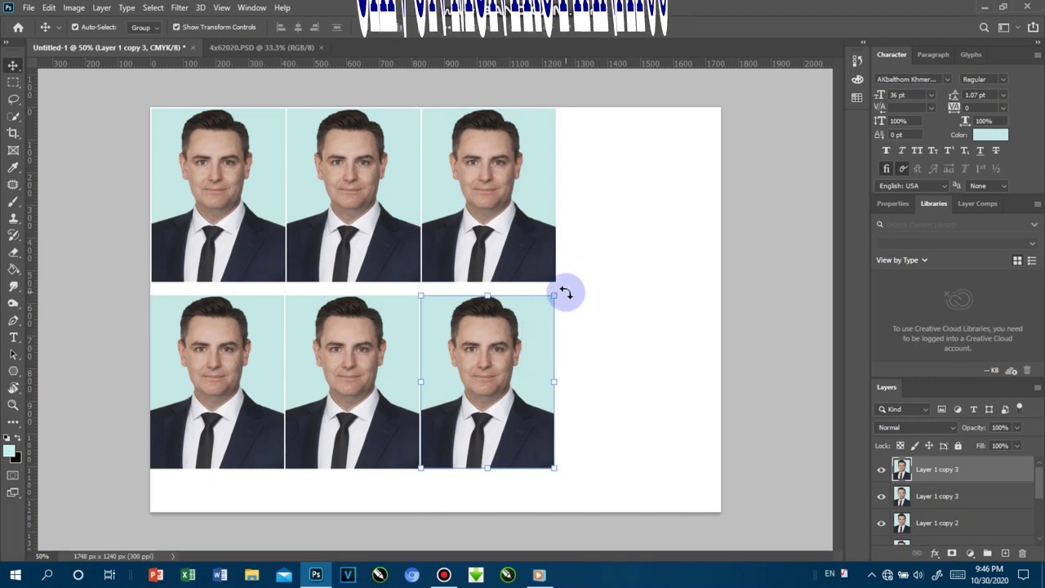
# Step: Rotate the bottom-right portrait -90° and shrink it to fit a cell
pyautogui.moveTo(565, 292); pyautogui.dragTo(419, 326)
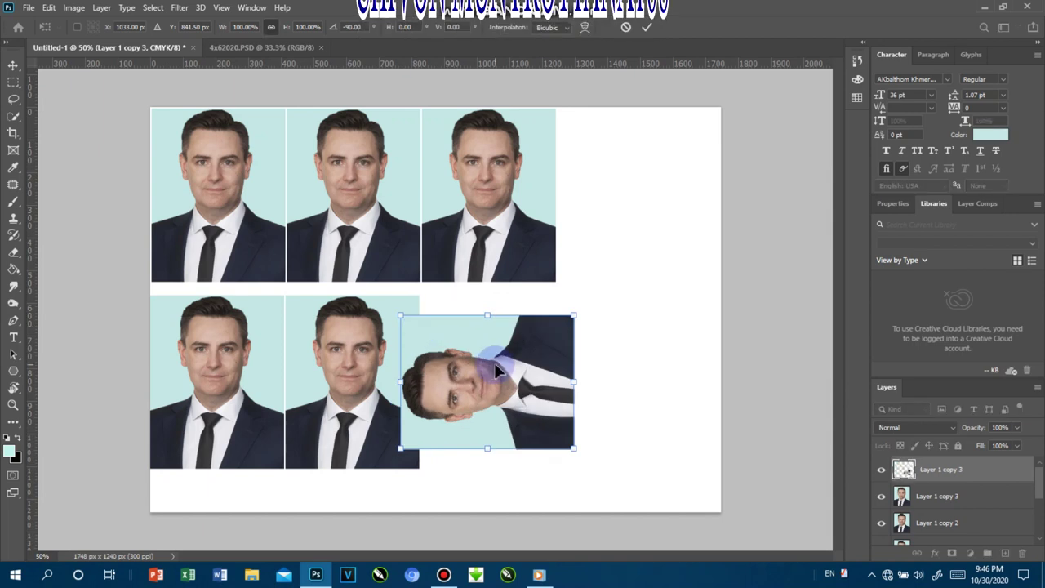
pyautogui.click(13, 64)
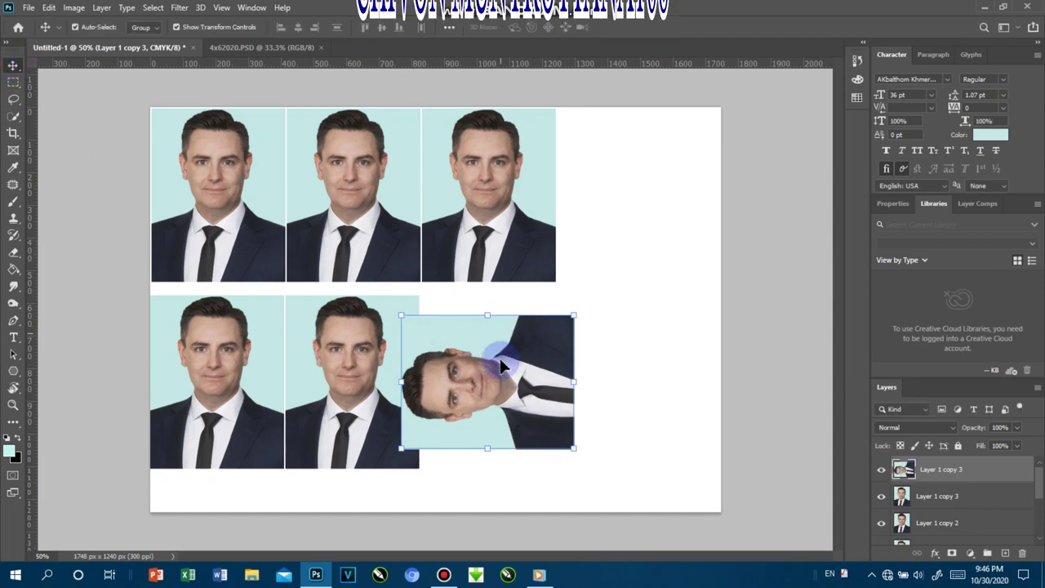
pyautogui.moveTo(533, 381); pyautogui.dragTo(563, 175)
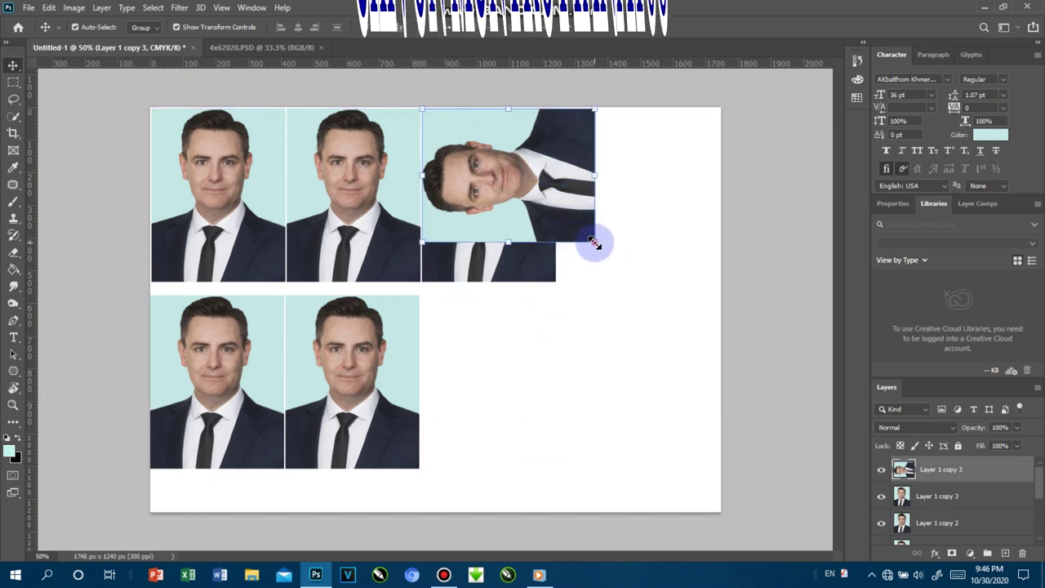
pyautogui.moveTo(596, 243); pyautogui.dragTo(556, 210)
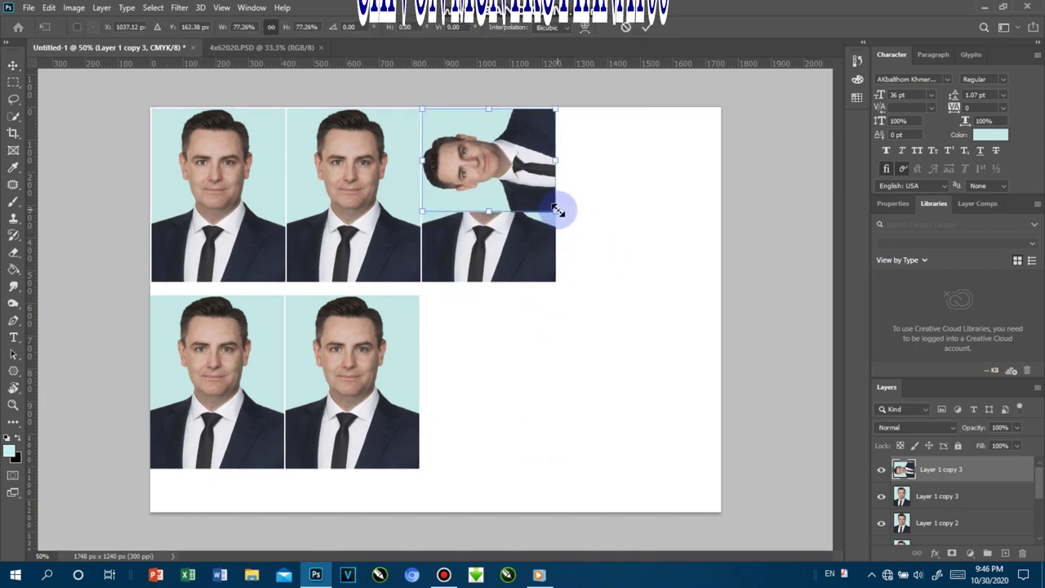
pyautogui.press('Return')
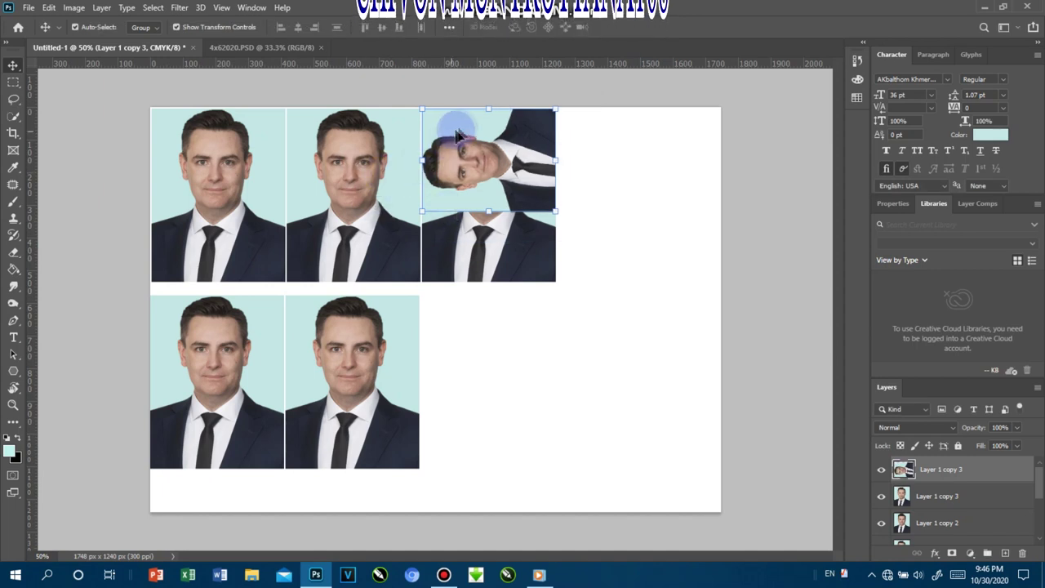
# Step: Place the sideways portrait bottom-right and add a sideways copy in the right-hand column
pyautogui.moveTo(457, 137); pyautogui.dragTo(463, 319)
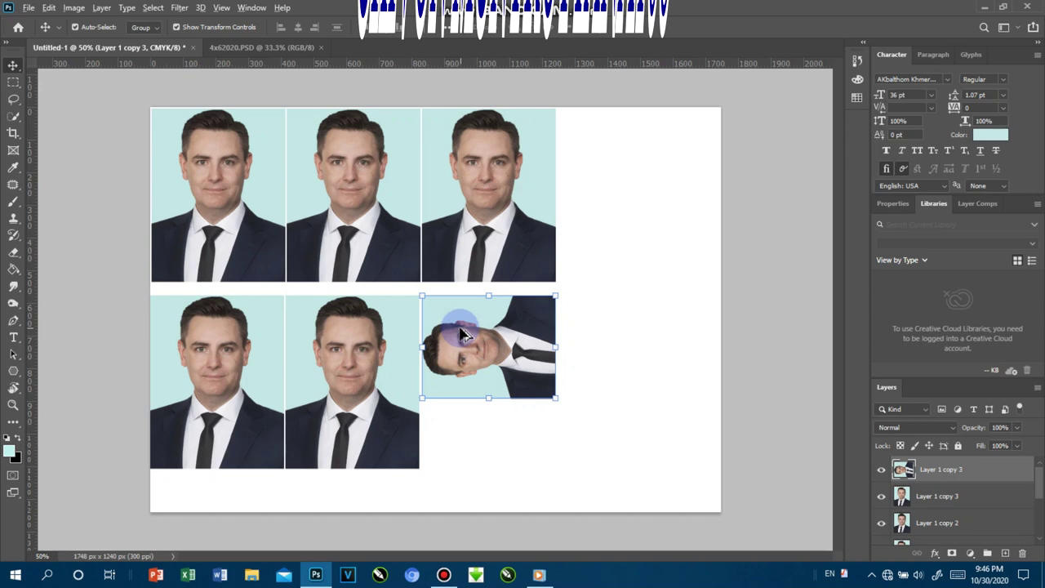
pyautogui.moveTo(461, 339)
pyautogui.mouseDown()
pyautogui.moveTo(604, 145)
pyautogui.moveTo(594, 354)
pyautogui.moveTo(592, 343)
pyautogui.mouseUp()
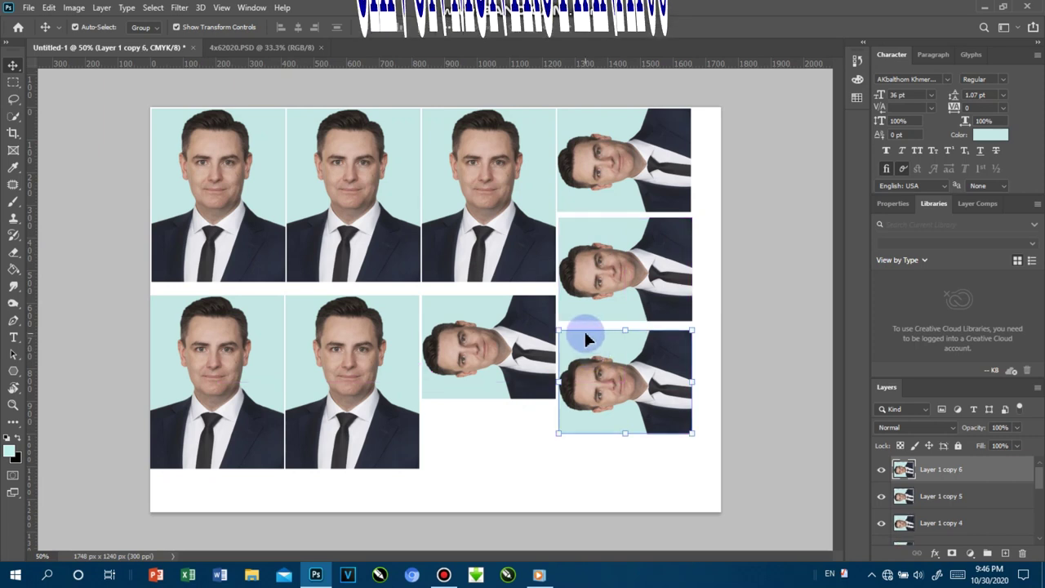
pyautogui.press('Up')
pyautogui.press('Up')
pyautogui.press('Up')
pyautogui.press('Up')
pyautogui.press('Up')
pyautogui.press('Up')
pyautogui.press('Up')
pyautogui.press('Up')
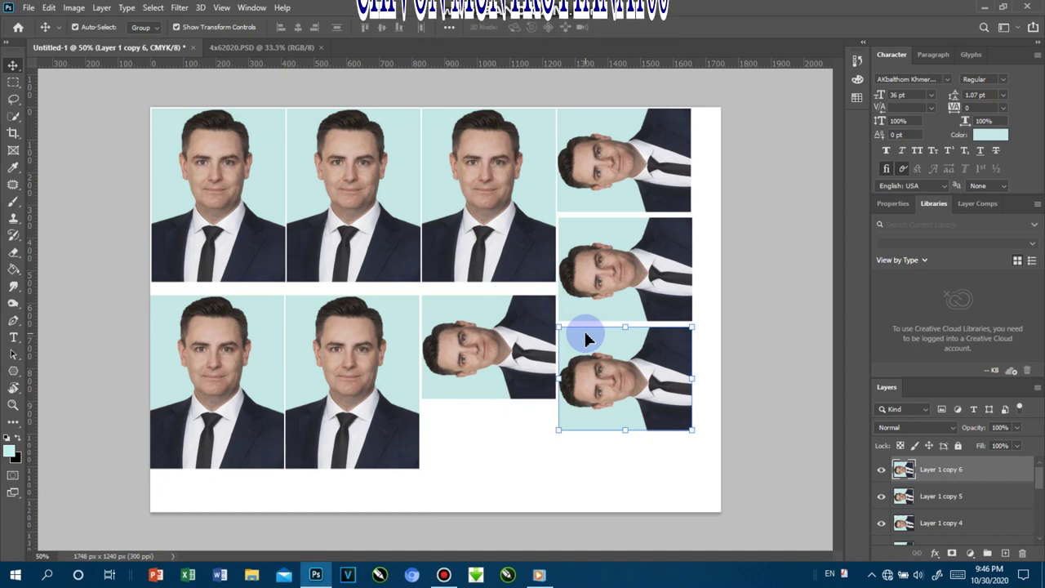
# Step: Delete the extra portrait layers, leaving only the original portrait
pyautogui.press('Delete')
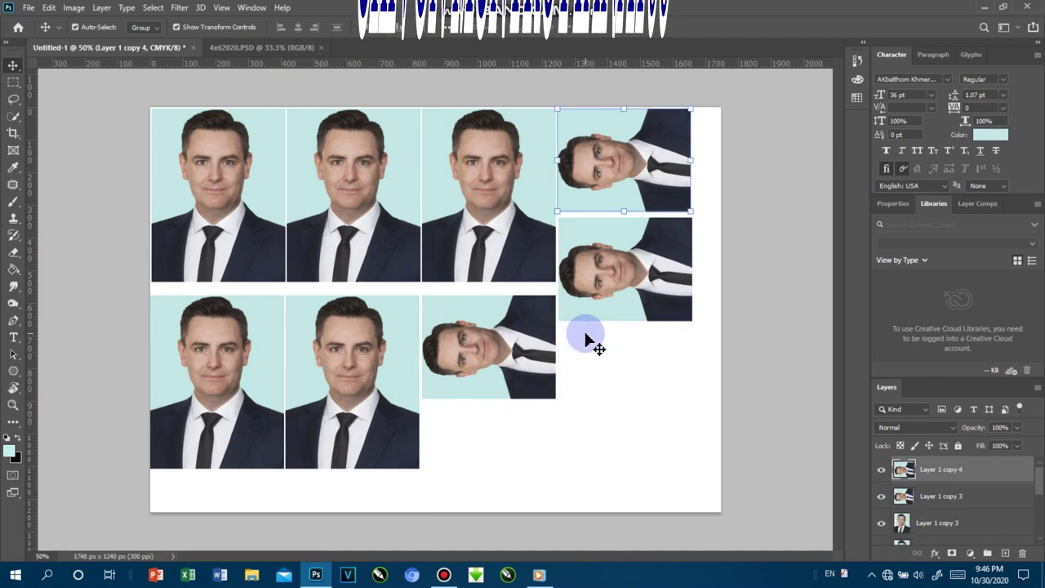
pyautogui.press('Delete')
pyautogui.press('Delete')
pyautogui.press('Delete')
pyautogui.press('Delete')
pyautogui.press('Delete')
pyautogui.press('Delete')
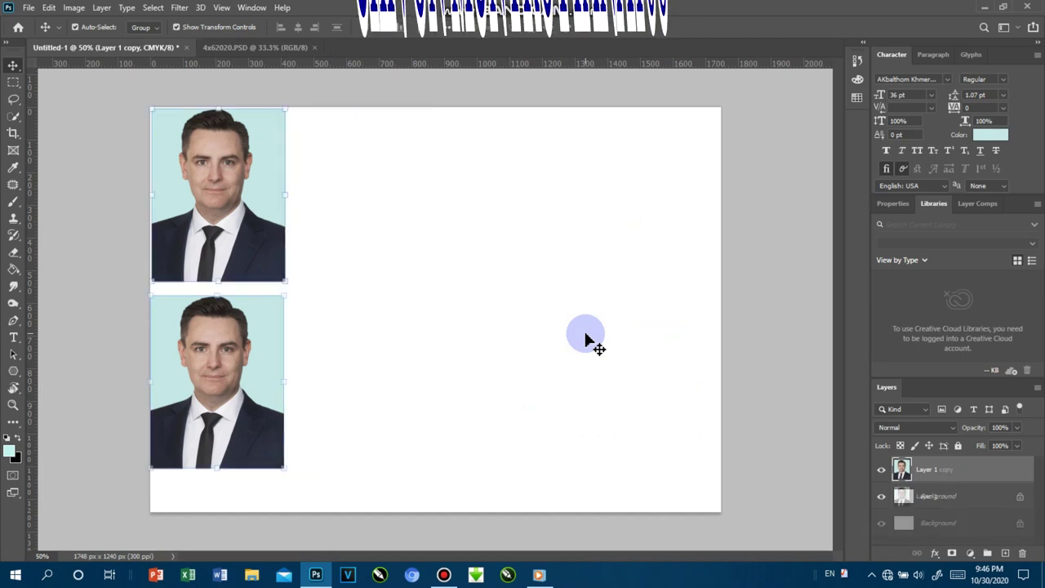
pyautogui.press('Delete')
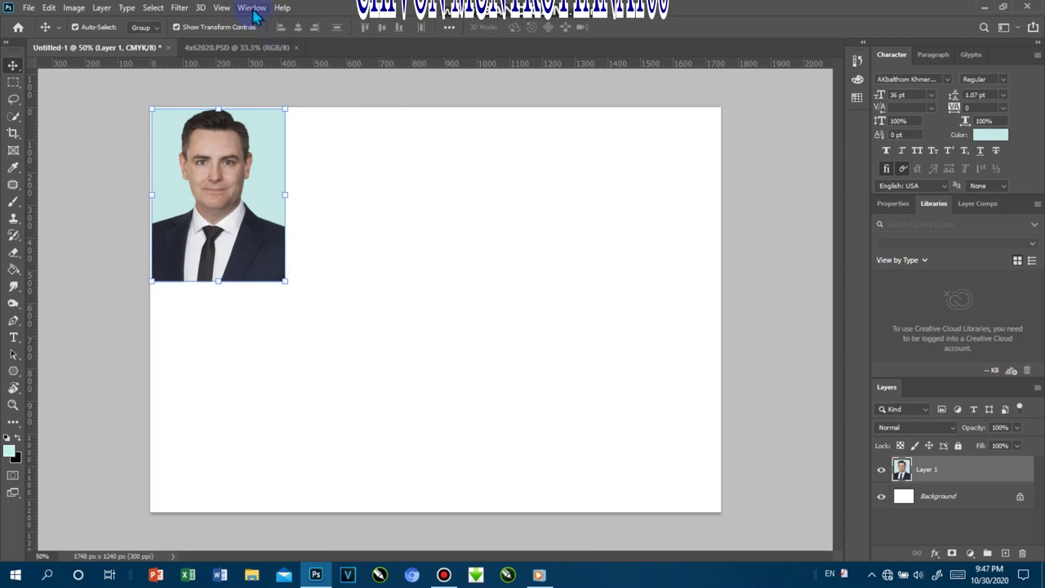
# Step: Show the Actions panel via the Window menu and move it to the top right
pyautogui.click(252, 8)
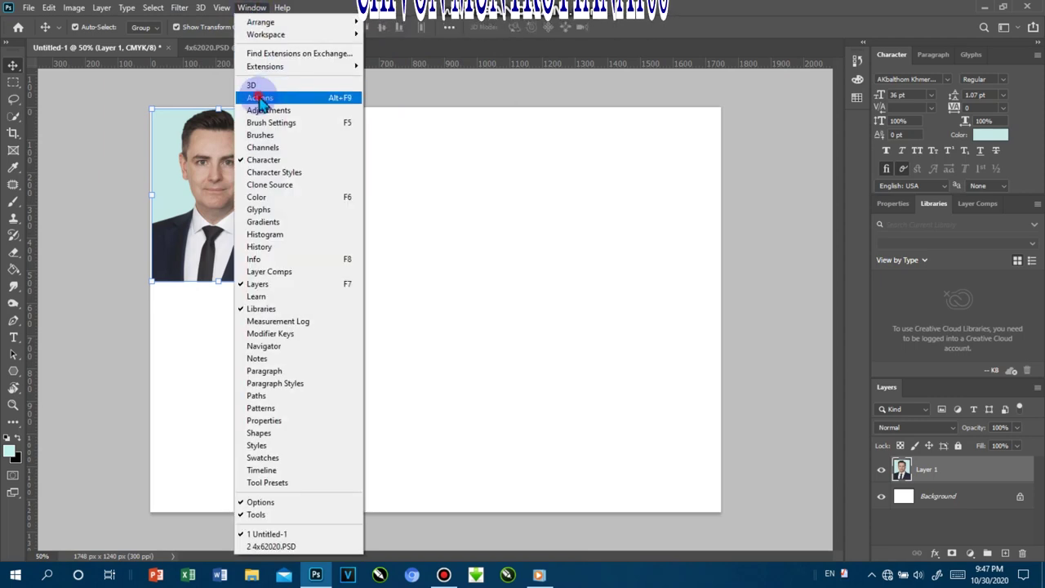
pyautogui.click(255, 97)
pyautogui.moveTo(546, 88); pyautogui.dragTo(749, 61)
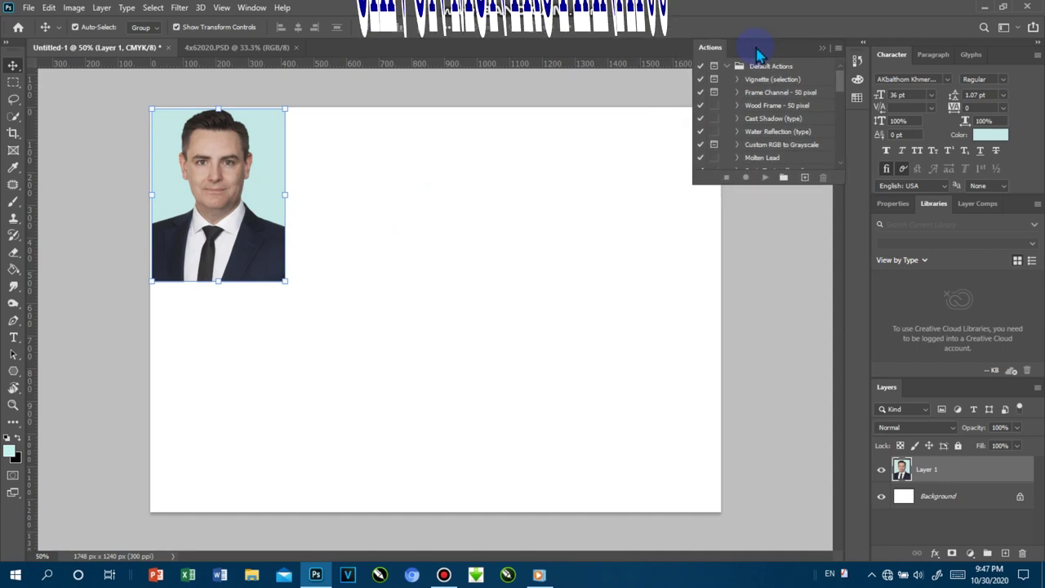
pyautogui.moveTo(750, 61)
pyautogui.mouseDown()
pyautogui.moveTo(800, 19)
pyautogui.moveTo(826, 18)
pyautogui.mouseUp()
# Step: Create action '3x4 and 4x6 mix' with F4 shortcut, start recording, and accept the Paste warning
pyautogui.click(864, 150)
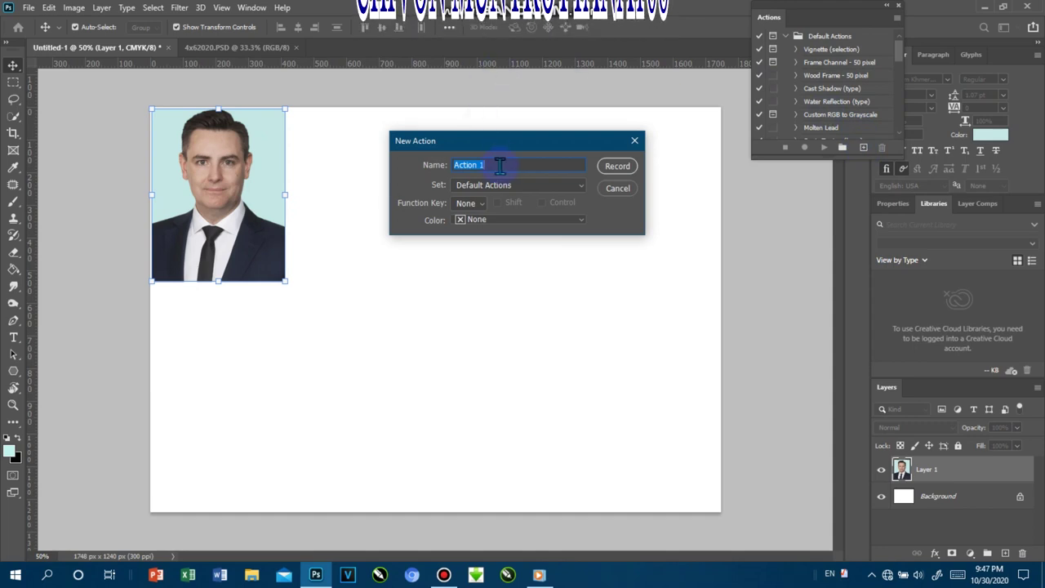
pyautogui.write('3x4 and 4x6 mix')
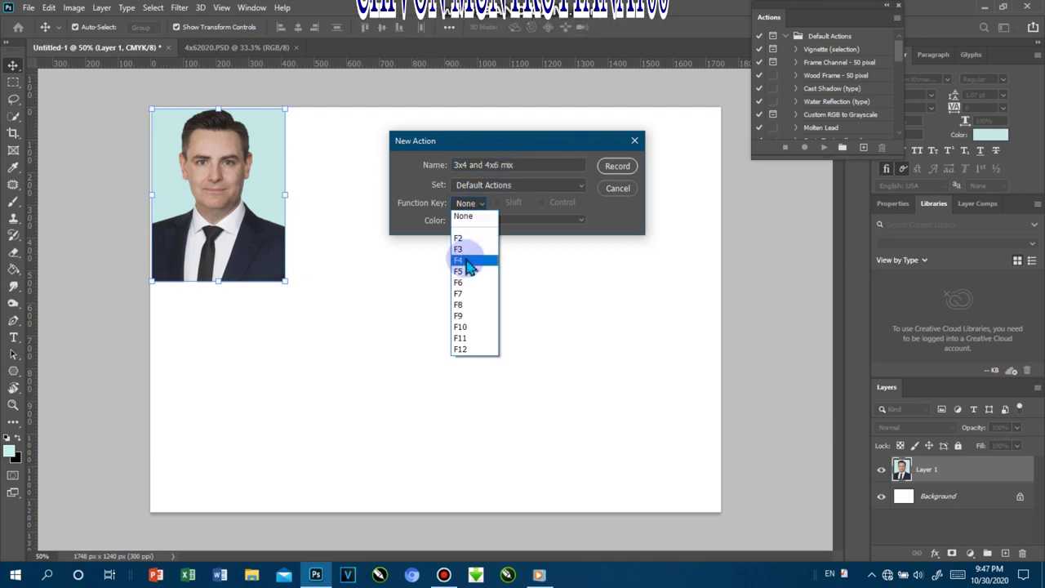
pyautogui.click(465, 261)
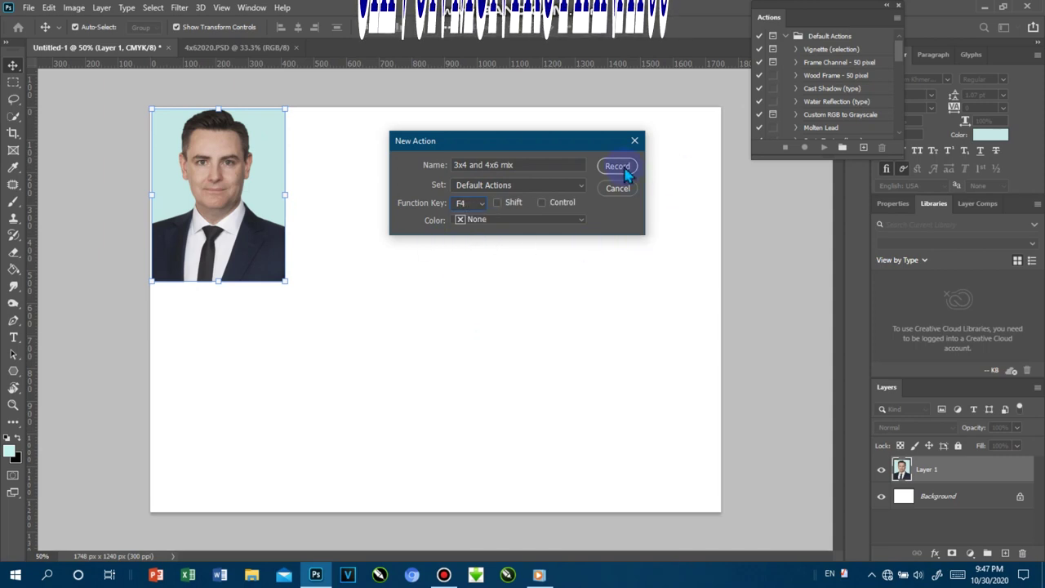
pyautogui.click(622, 167)
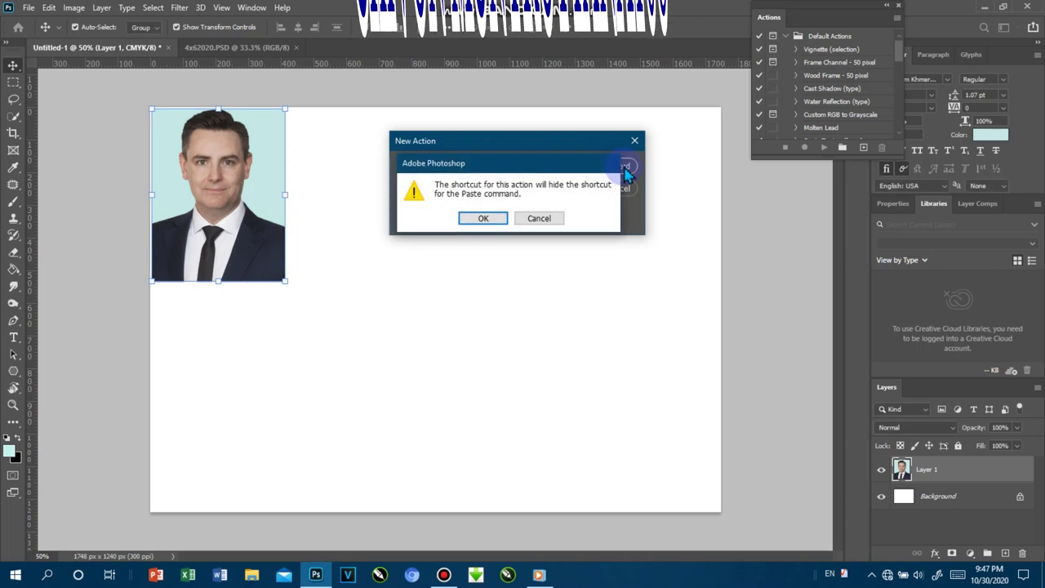
pyautogui.click(484, 219)
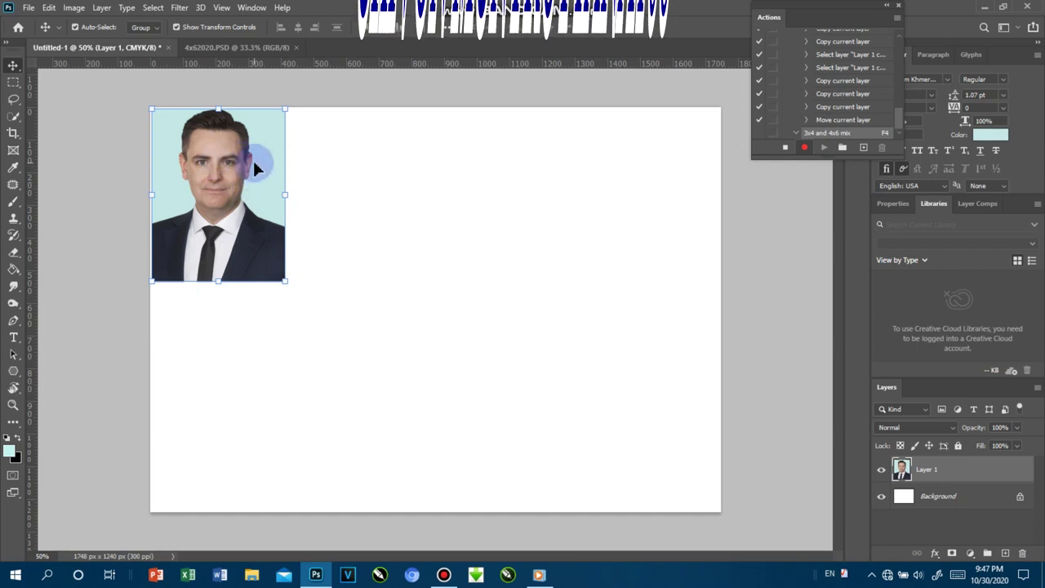
# Step: Duplicate the portrait into a two-row, three-column grid of upright copies, nudging columns to align
pyautogui.moveTo(268, 175); pyautogui.dragTo(263, 366)
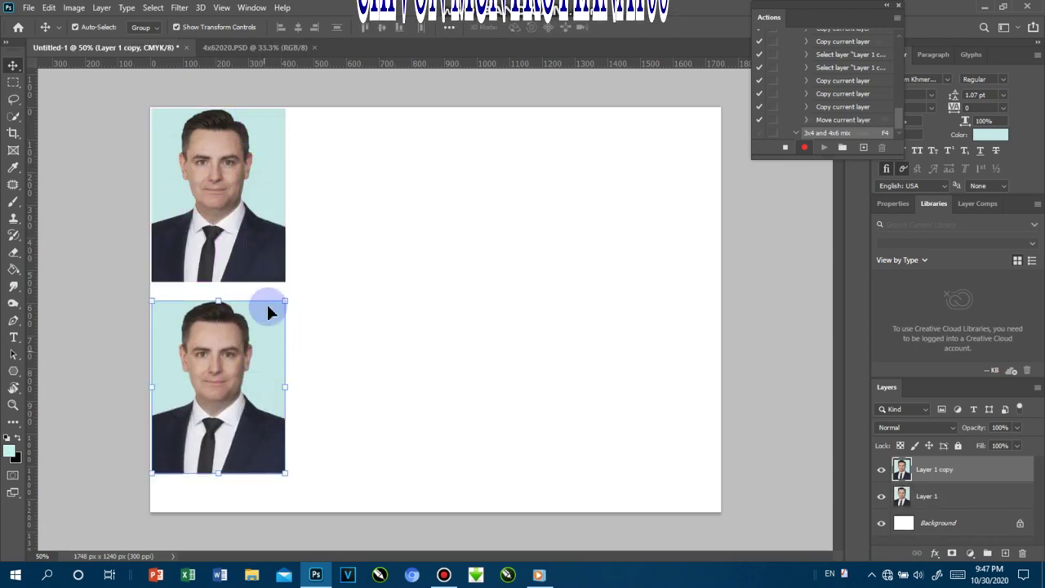
pyautogui.rightClick(262, 266)
pyautogui.click(282, 271)
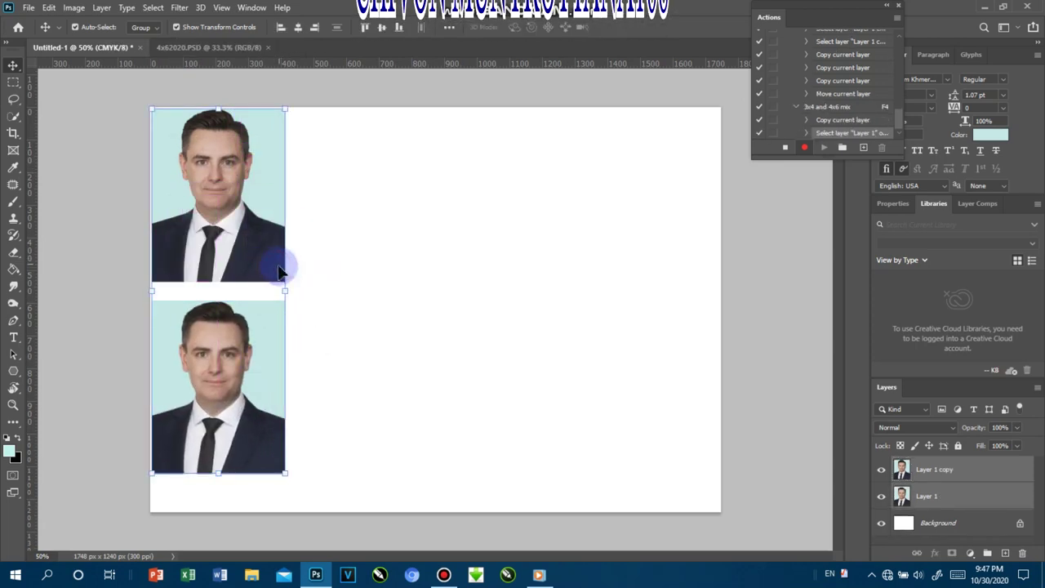
pyautogui.moveTo(271, 271); pyautogui.dragTo(404, 274)
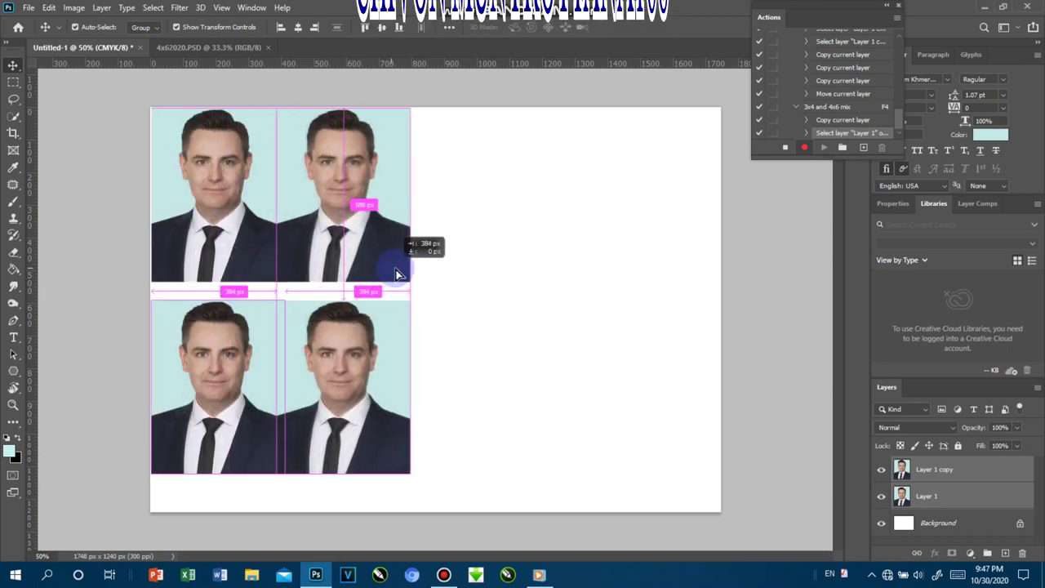
pyautogui.press('Right')
pyautogui.press('Right')
pyautogui.press('Right')
pyautogui.press('Right')
pyautogui.press('Right')
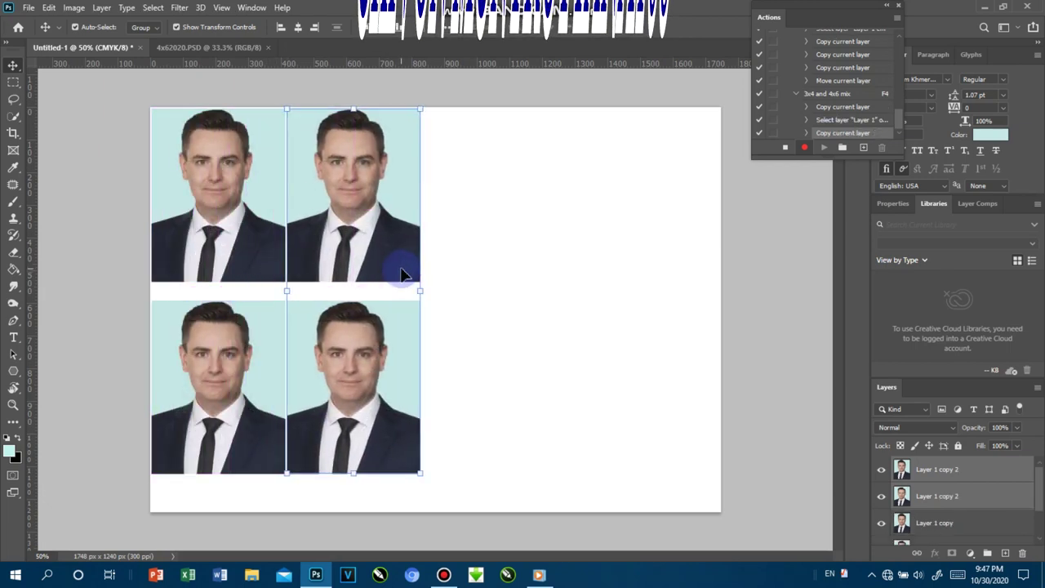
pyautogui.moveTo(402, 271); pyautogui.dragTo(530, 271)
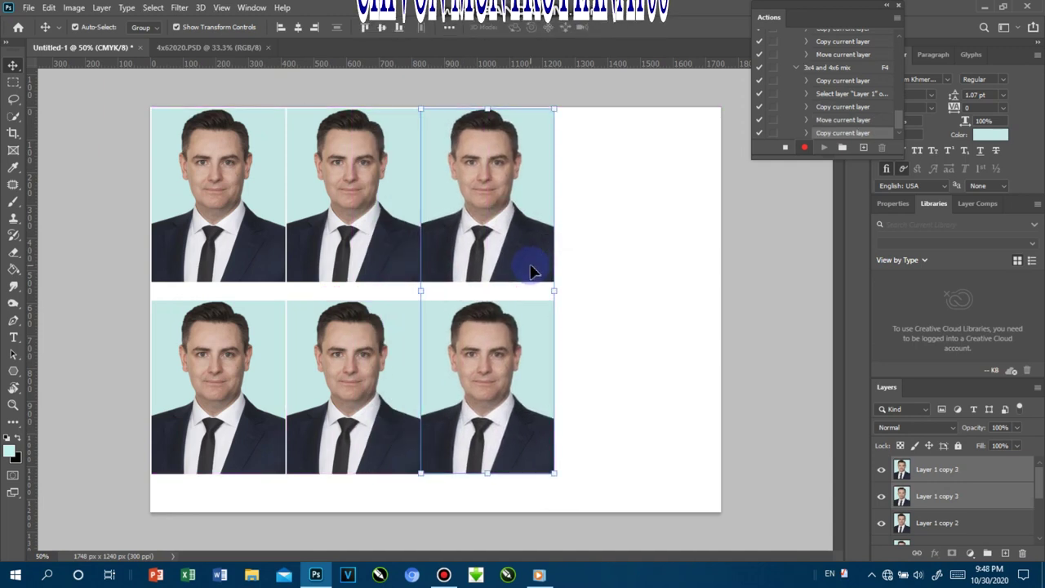
pyautogui.press('Right')
pyautogui.press('Right')
pyautogui.press('Right')
# Step: Rotate Layer 1 copy 3 90° counter-clockwise and shrink it
pyautogui.rightClick(541, 397)
pyautogui.click(545, 400)
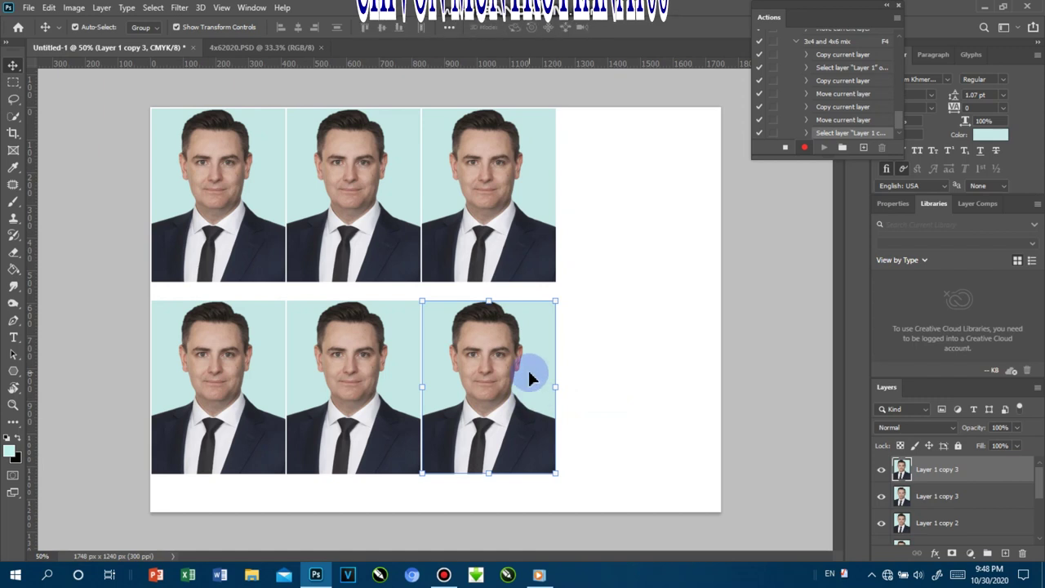
pyautogui.moveTo(568, 296)
pyautogui.mouseDown()
pyautogui.moveTo(433, 313)
pyautogui.moveTo(413, 338)
pyautogui.mouseUp()
pyautogui.click(13, 66)
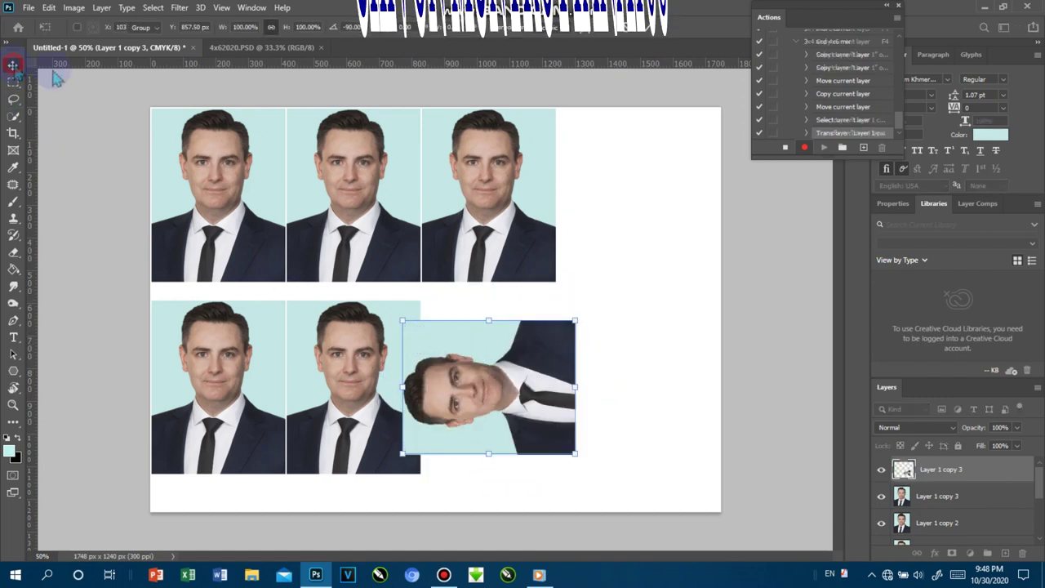
pyautogui.moveTo(468, 365)
pyautogui.mouseDown()
pyautogui.moveTo(501, 272)
pyautogui.moveTo(502, 149)
pyautogui.moveTo(490, 156)
pyautogui.mouseUp()
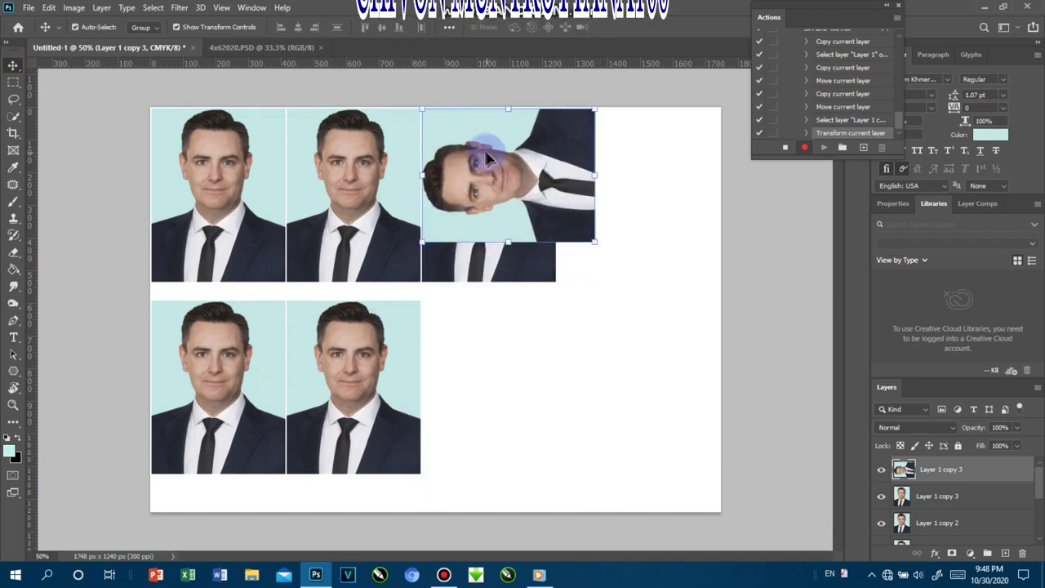
pyautogui.moveTo(596, 240); pyautogui.dragTo(559, 216)
pyautogui.click(645, 29)
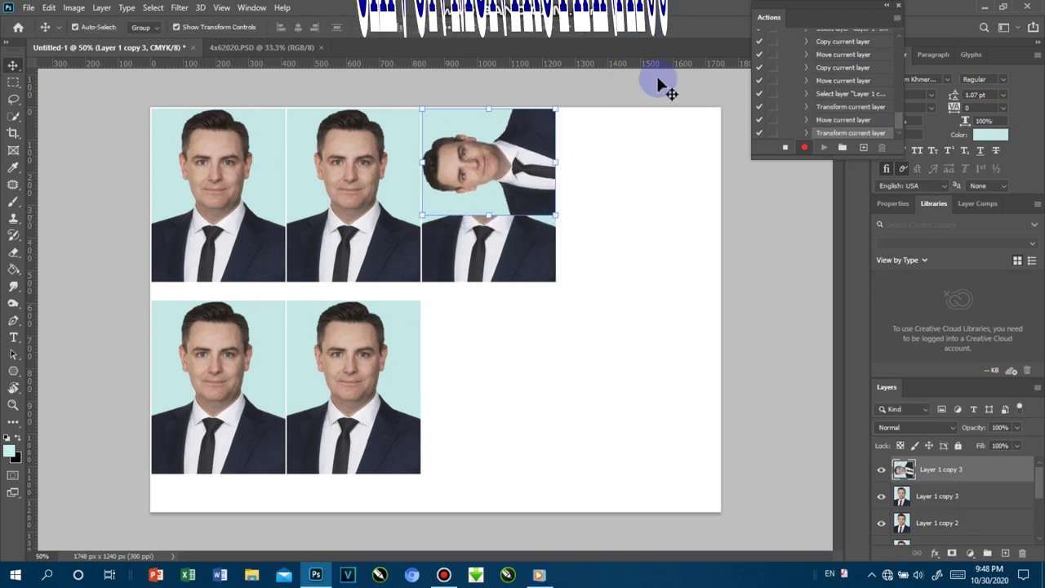
pyautogui.moveTo(555, 216)
pyautogui.mouseDown()
pyautogui.moveTo(594, 241)
pyautogui.moveTo(559, 211)
pyautogui.mouseUp()
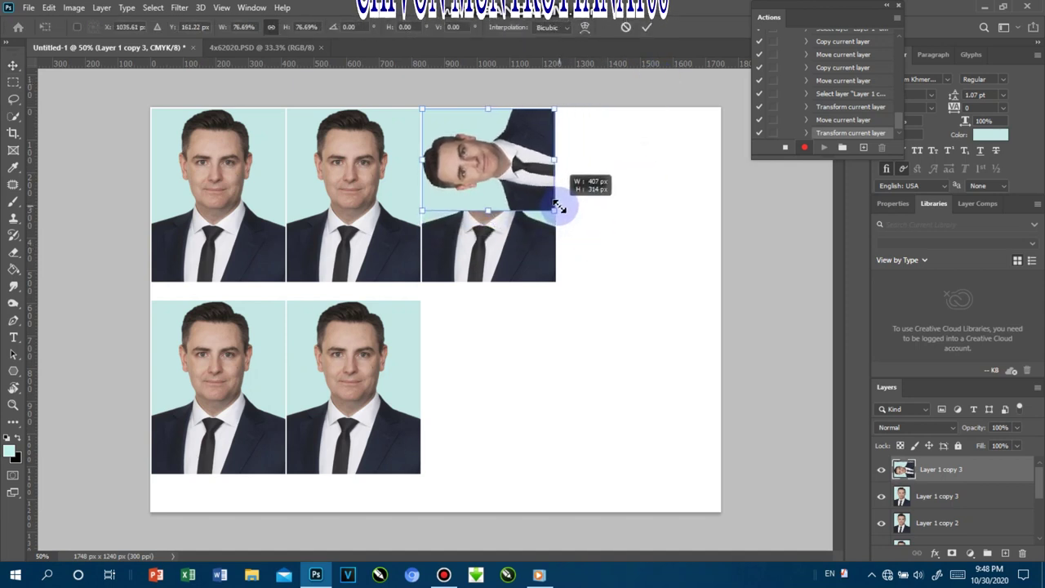
pyautogui.click(653, 31)
# Step: Move the rotated portrait into the fourth column and copy it downward, nudged to close gaps
pyautogui.moveTo(482, 122)
pyautogui.mouseDown()
pyautogui.moveTo(488, 320)
pyautogui.moveTo(614, 142)
pyautogui.mouseUp()
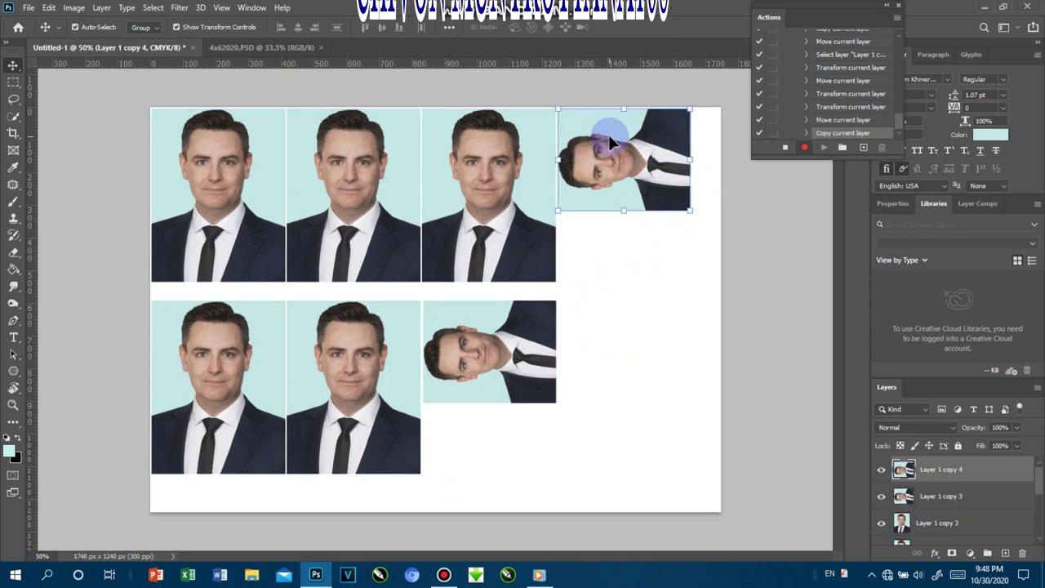
pyautogui.moveTo(616, 128); pyautogui.dragTo(600, 352)
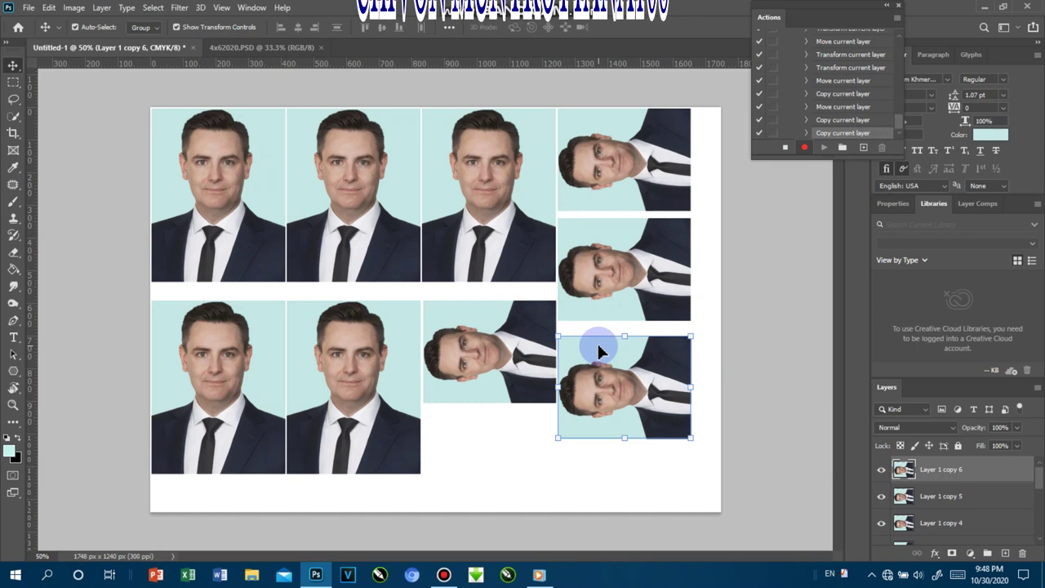
pyautogui.hotkey('shift', 'Up')
pyautogui.hotkey('shift', 'Up')
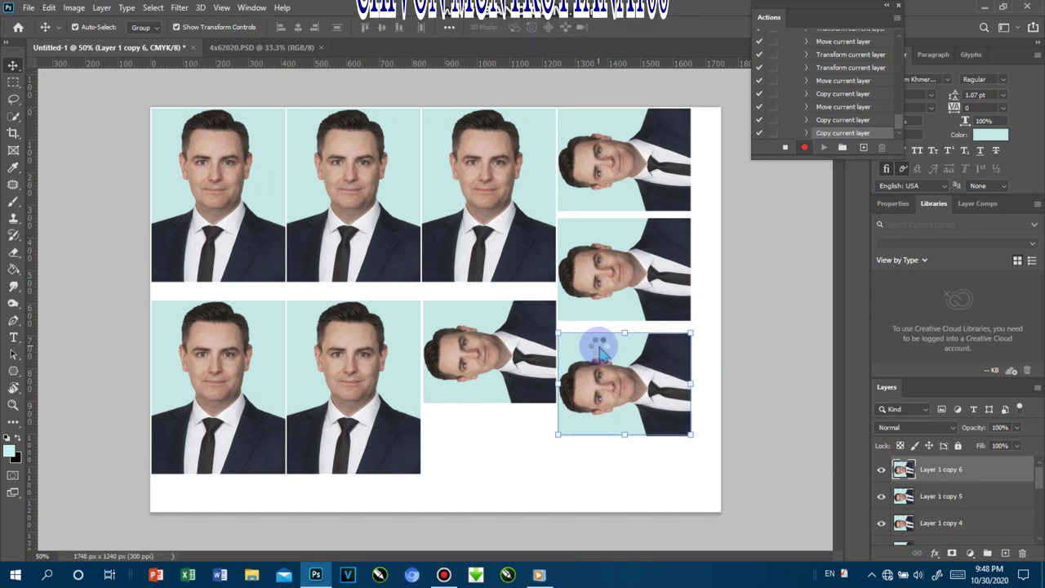
pyautogui.press('Up')
pyautogui.press('Up')
pyautogui.press('Up')
pyautogui.press('Up')
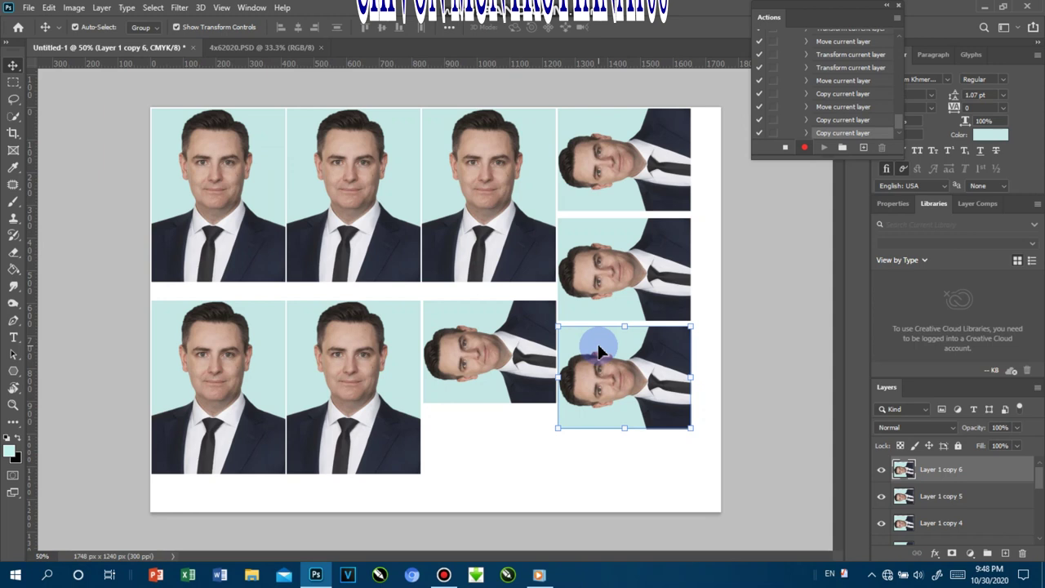
pyautogui.press('Down')
pyautogui.press('Down')
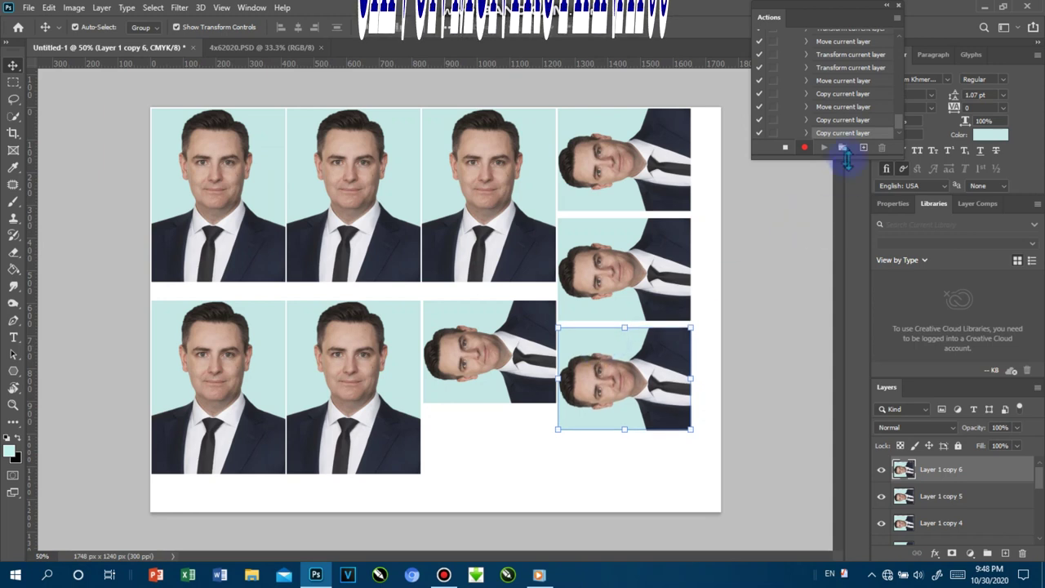
# Step: Stop recording the action, then undo twice to remove the portrait copies
pyautogui.click(786, 148)
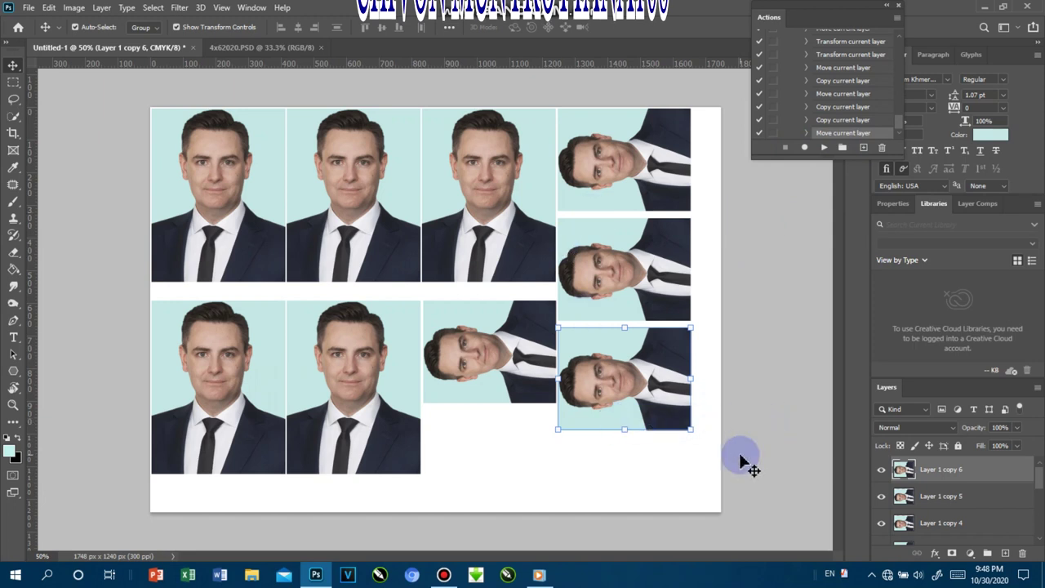
pyautogui.hotkey('ctrl', 'z')
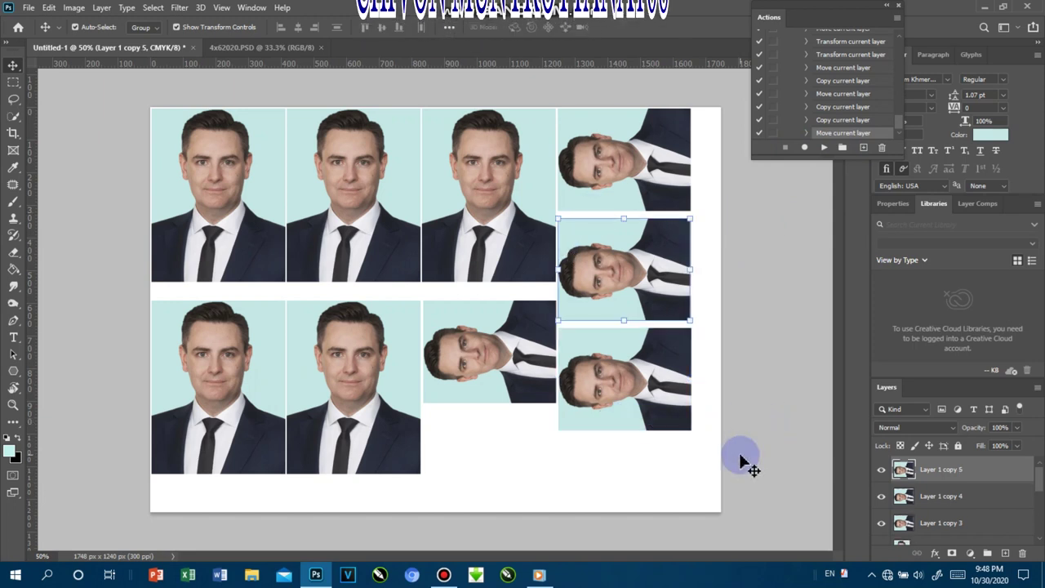
pyautogui.hotkey('ctrl', 'z')
pyautogui.hotkey('ctrl', 'z')
pyautogui.hotkey('ctrl', 'z')
pyautogui.hotkey('ctrl', 'z')
pyautogui.hotkey('ctrl', 'z')
pyautogui.hotkey('ctrl', 'z')
pyautogui.hotkey('ctrl', 'z')
pyautogui.hotkey('ctrl', 'z')
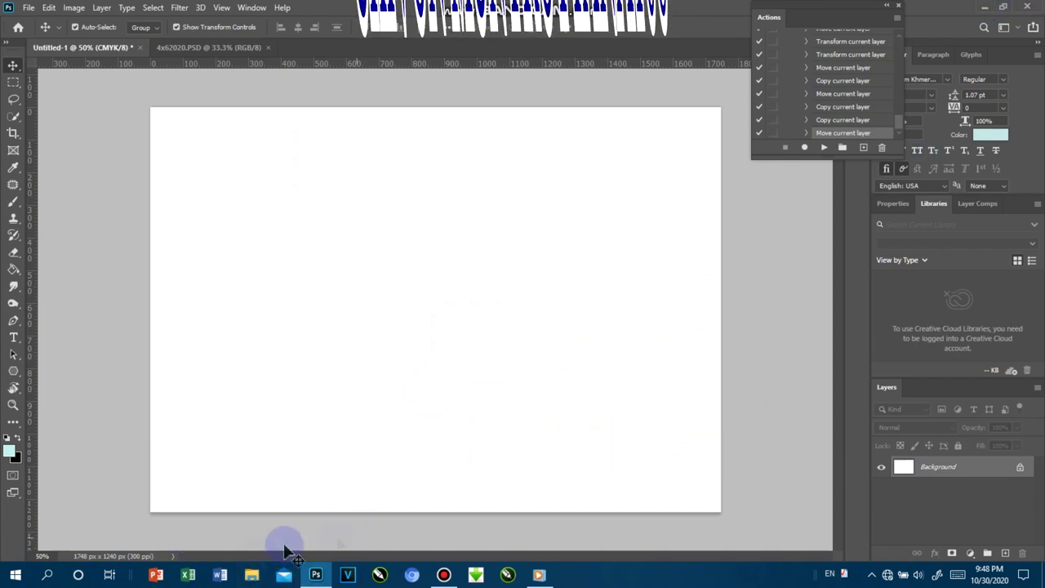
# Step: In File Explorer, browse the portrait photos folder, then switch to drive OS (D:)
pyautogui.click(252, 581)
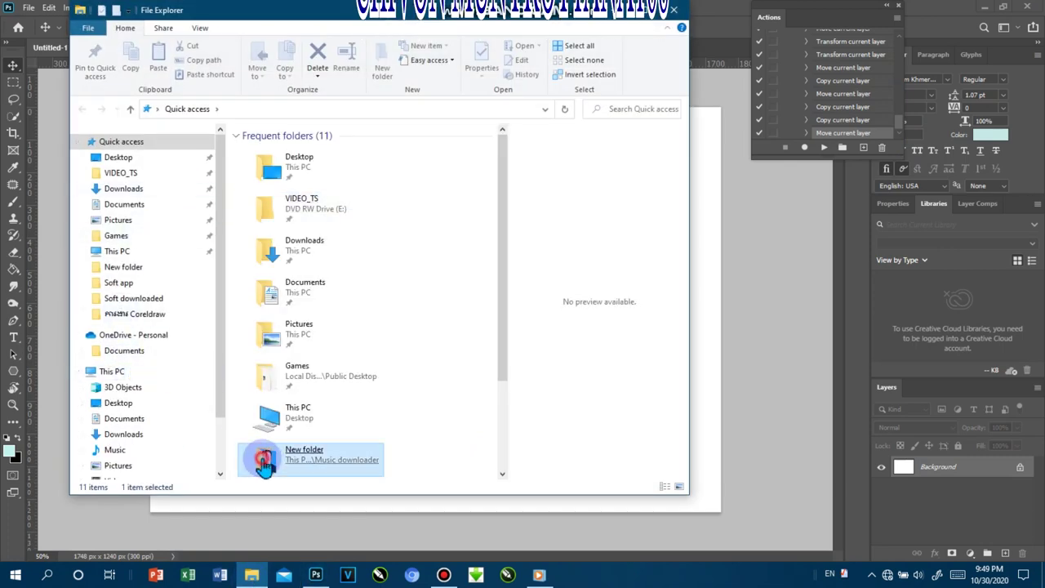
pyautogui.doubleClick(265, 459)
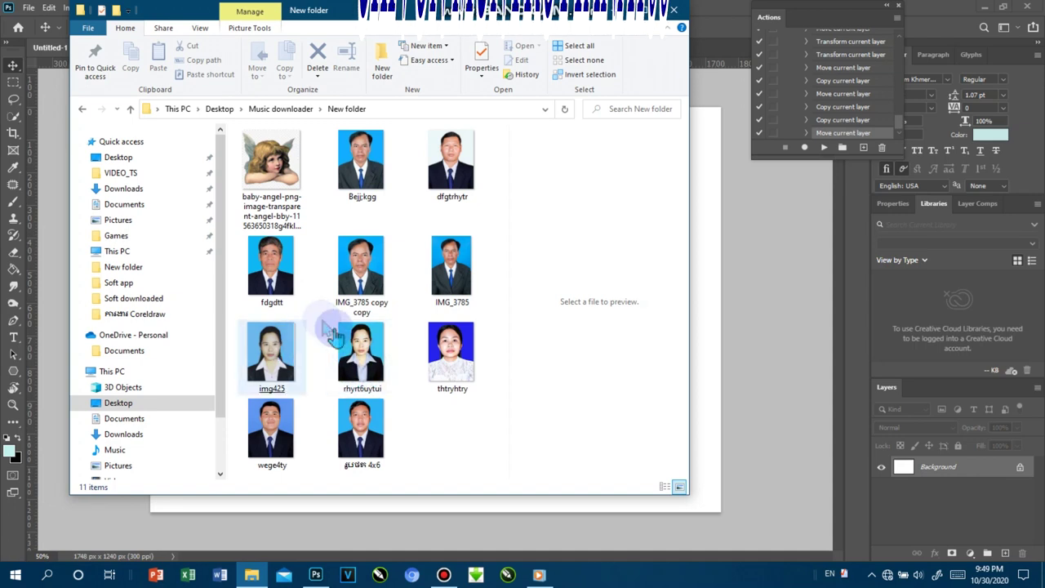
pyautogui.click(278, 282)
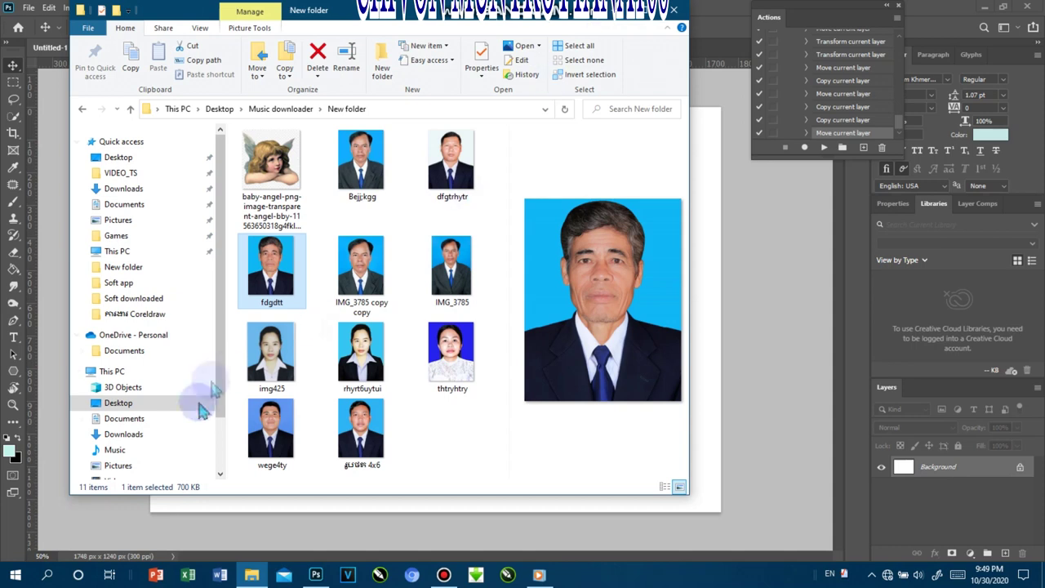
pyautogui.moveTo(221, 354); pyautogui.dragTo(222, 448)
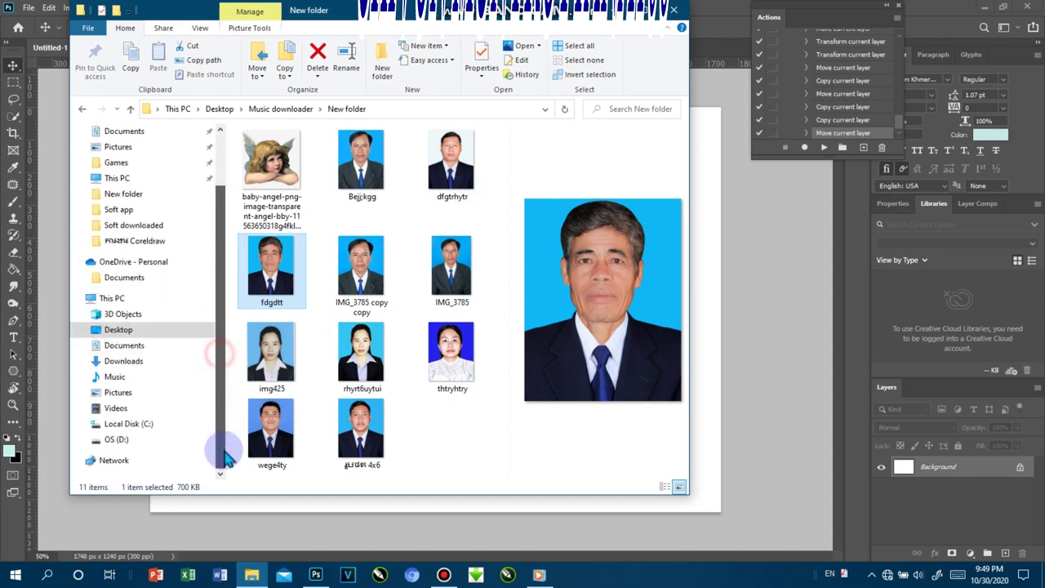
pyautogui.click(81, 440)
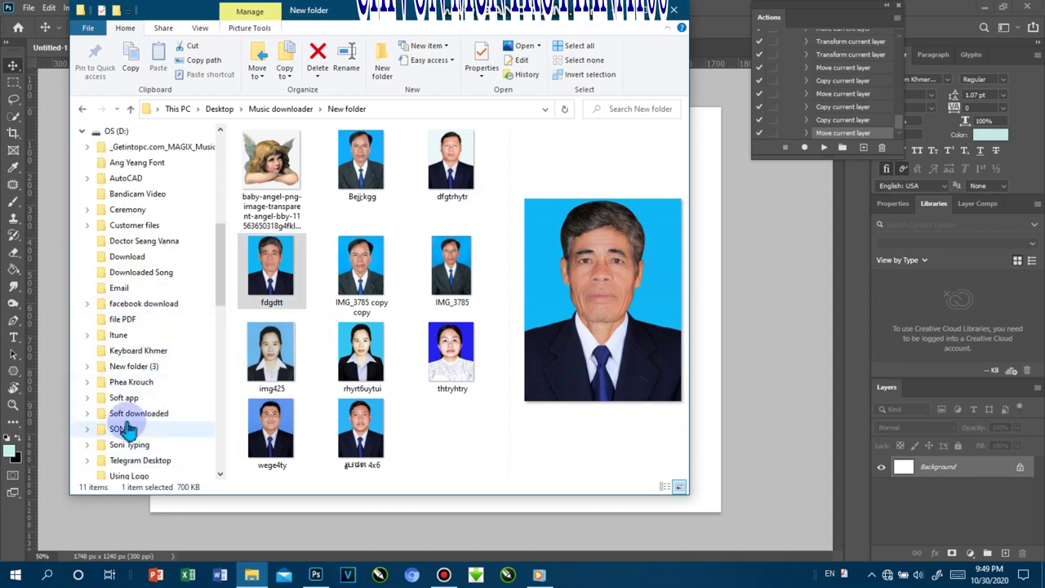
pyautogui.click(118, 135)
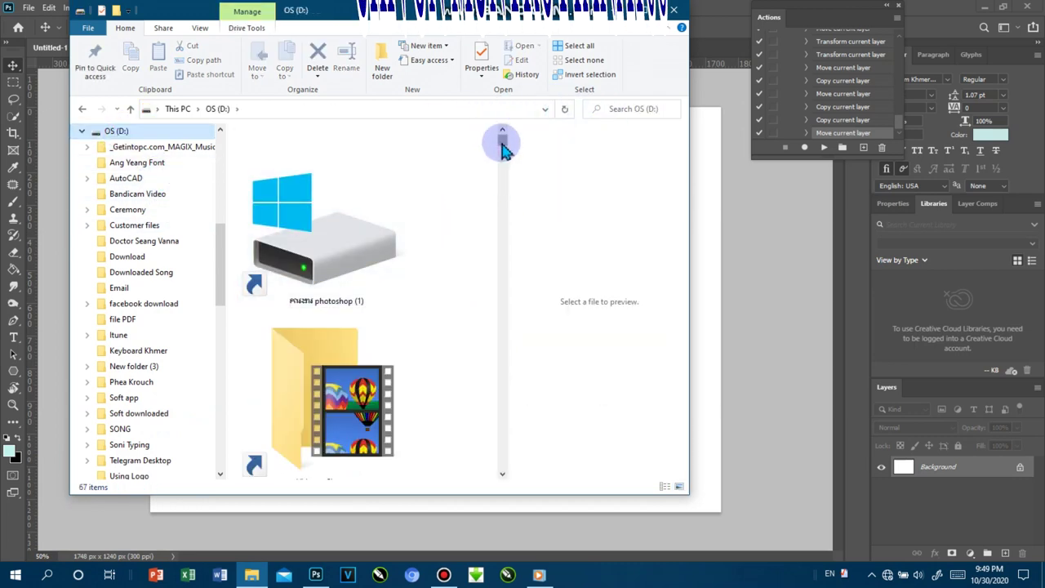
# Step: Scroll down the D: file list and open the photoshop folder
pyautogui.click(502, 473)
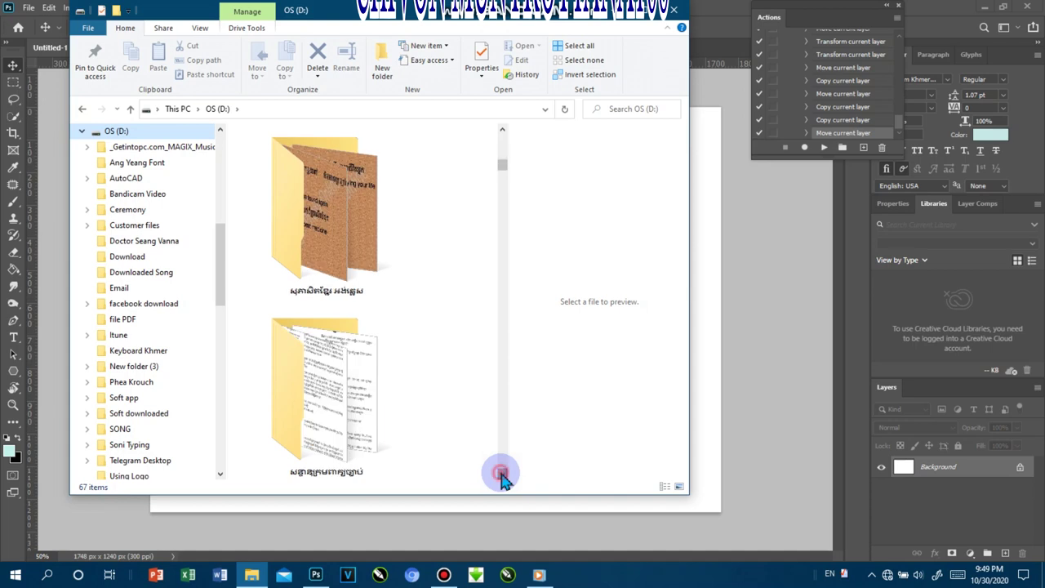
pyautogui.click(502, 474)
pyautogui.click(502, 474)
pyautogui.click(502, 473)
pyautogui.click(502, 474)
pyautogui.click(502, 473)
pyautogui.click(502, 474)
pyautogui.click(502, 474)
pyautogui.click(502, 474)
pyautogui.click(502, 473)
pyautogui.click(502, 474)
pyautogui.click(502, 473)
pyautogui.click(502, 473)
pyautogui.click(502, 473)
pyautogui.click(502, 474)
pyautogui.click(502, 473)
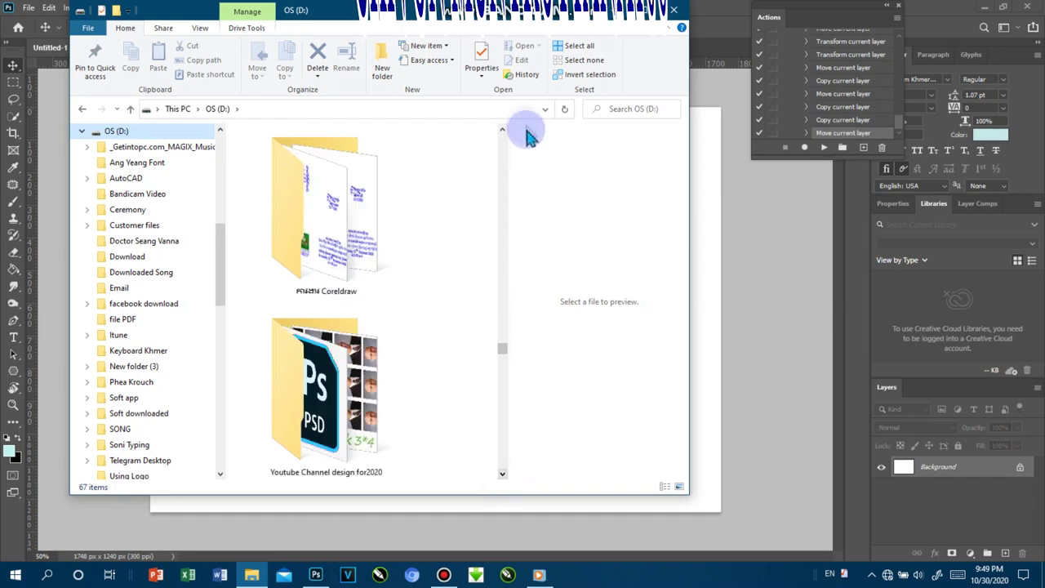
pyautogui.click(502, 129)
pyautogui.click(502, 129)
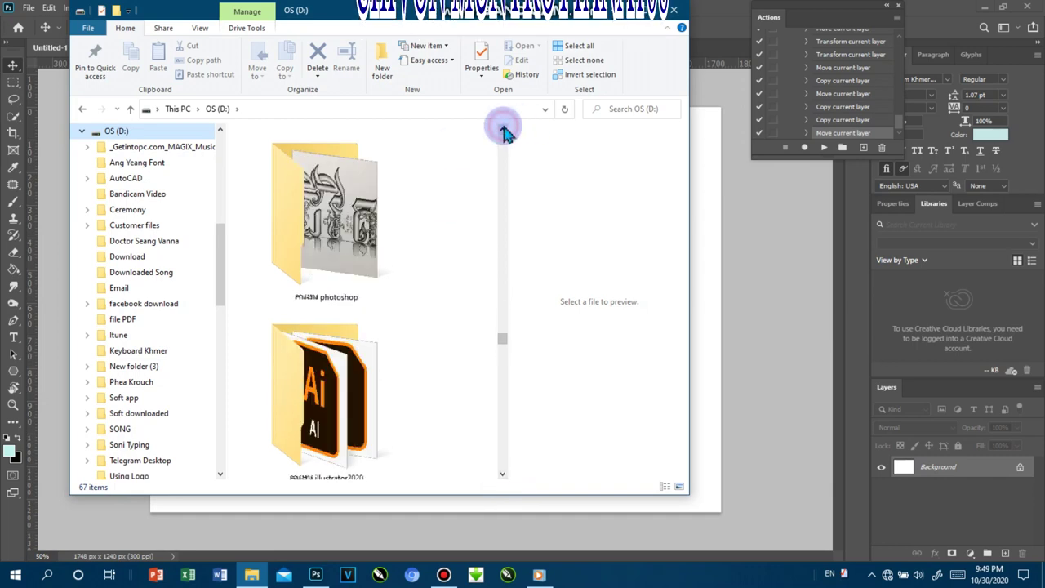
pyautogui.doubleClick(343, 210)
pyautogui.moveTo(504, 211); pyautogui.dragTo(509, 341)
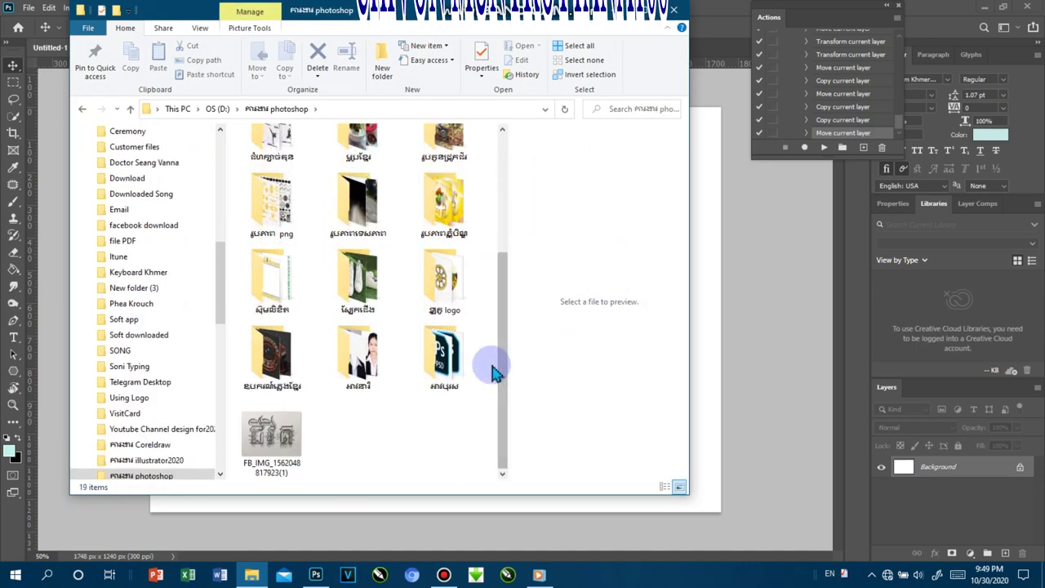
pyautogui.doubleClick(445, 351)
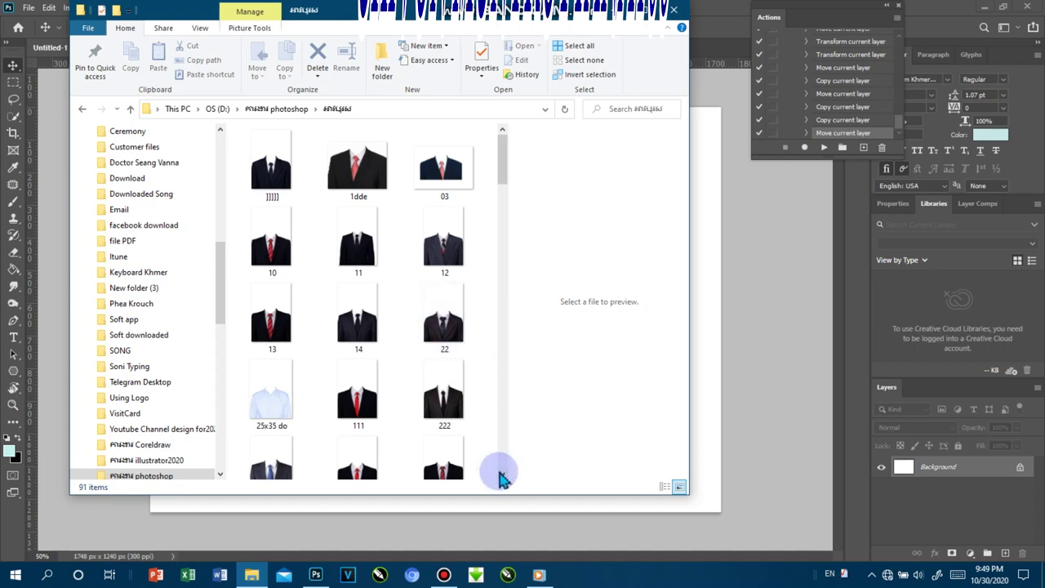
pyautogui.click(502, 473)
pyautogui.moveTo(501, 476); pyautogui.dragTo(502, 476)
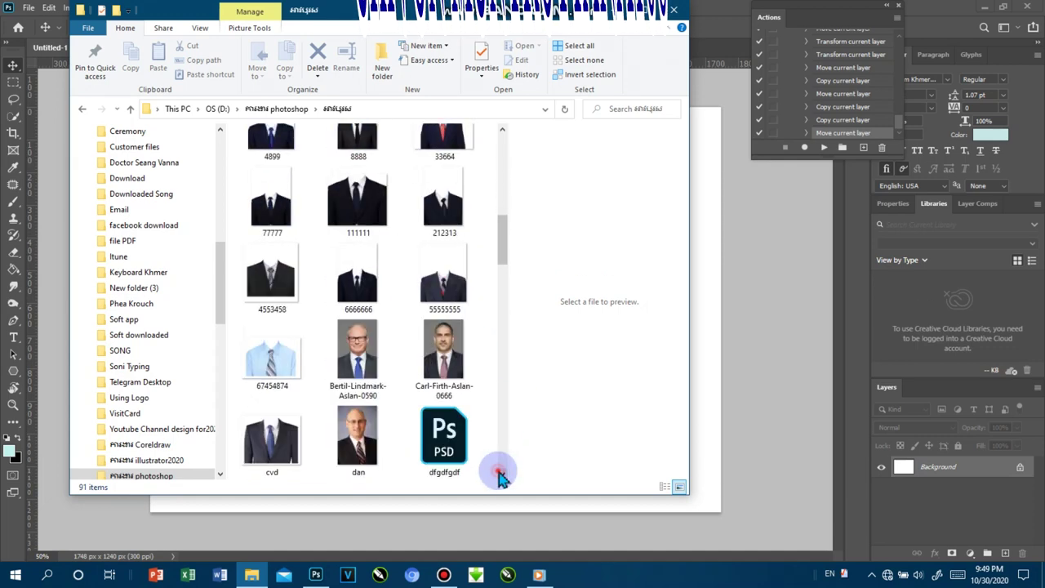
pyautogui.click(501, 476)
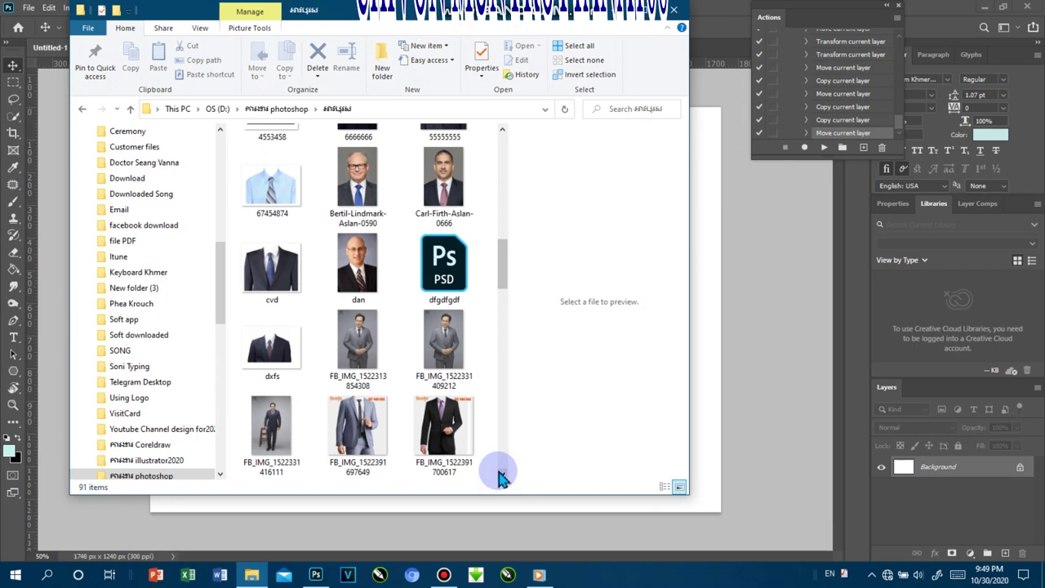
pyautogui.click(501, 476)
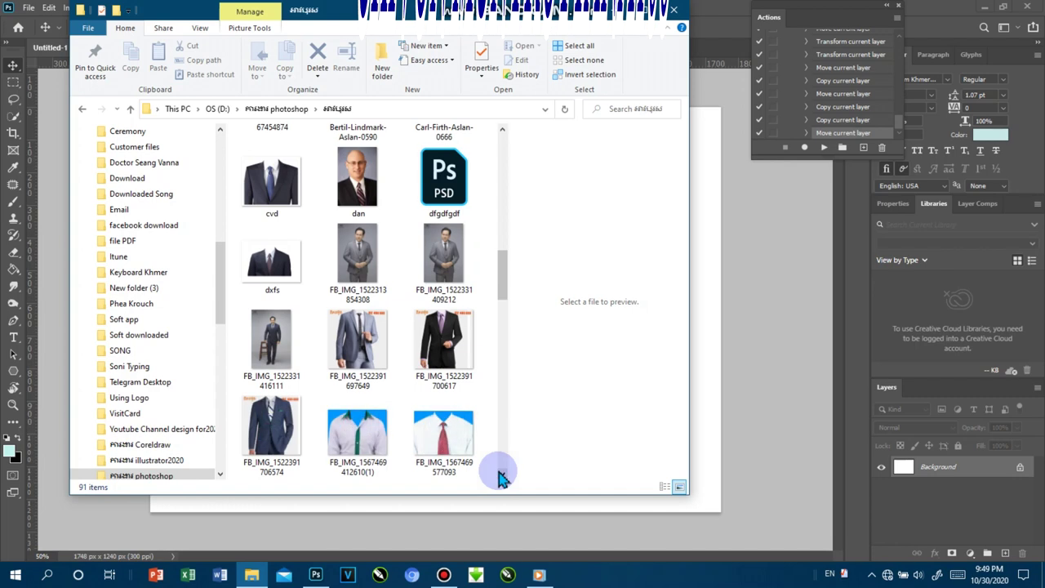
pyautogui.click(501, 475)
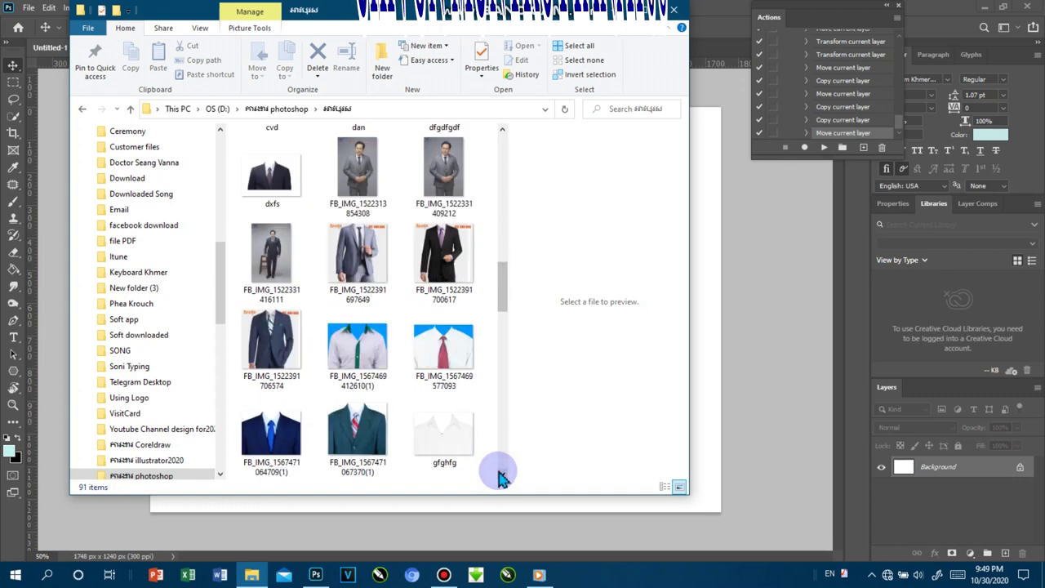
pyautogui.click(431, 163)
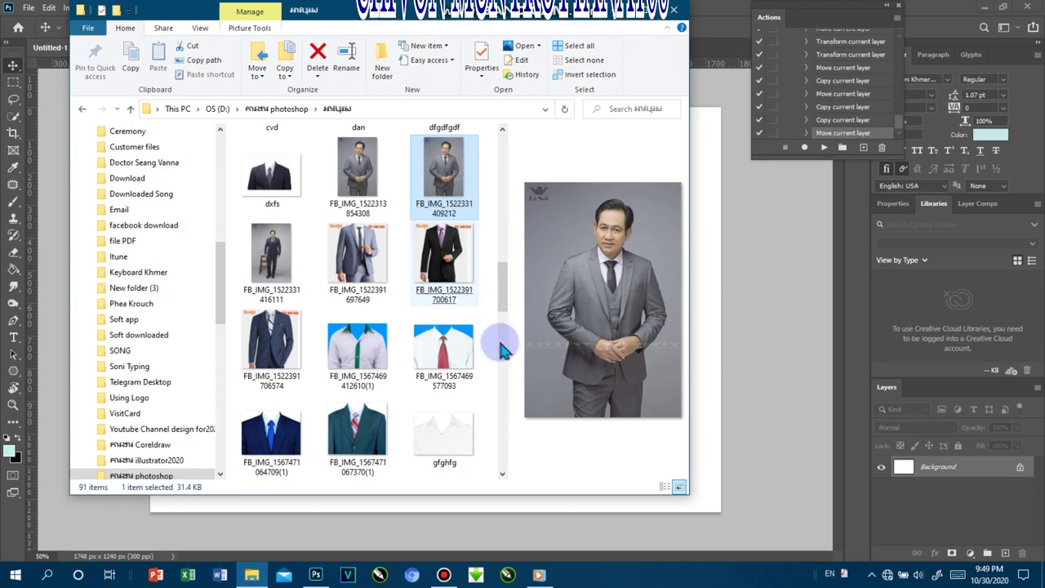
pyautogui.click(501, 476)
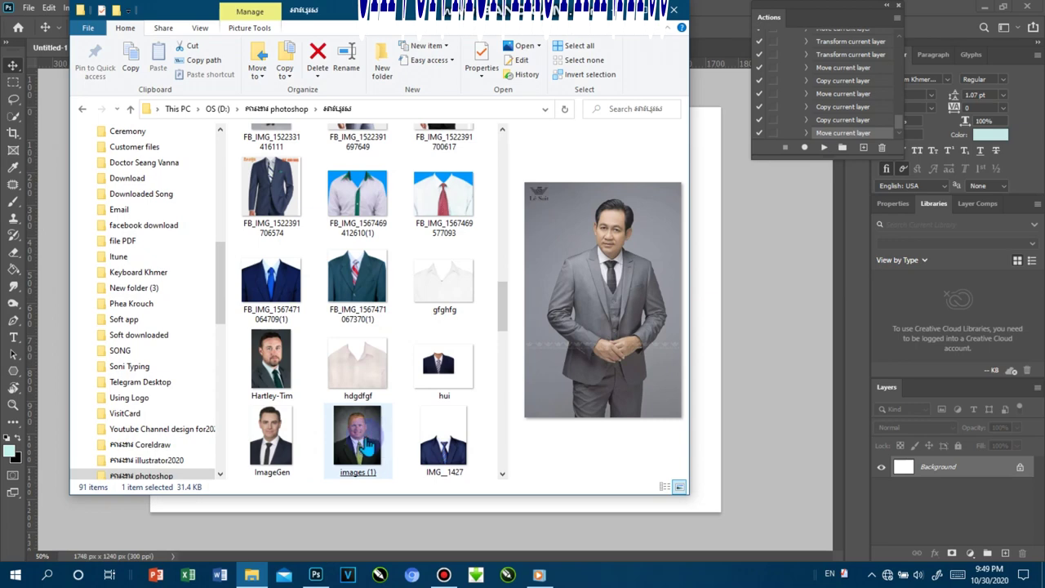
# Step: Preview the images (1) portrait, then open it in Adobe Photoshop 2020
pyautogui.click(363, 444)
pyautogui.doubleClick(368, 447)
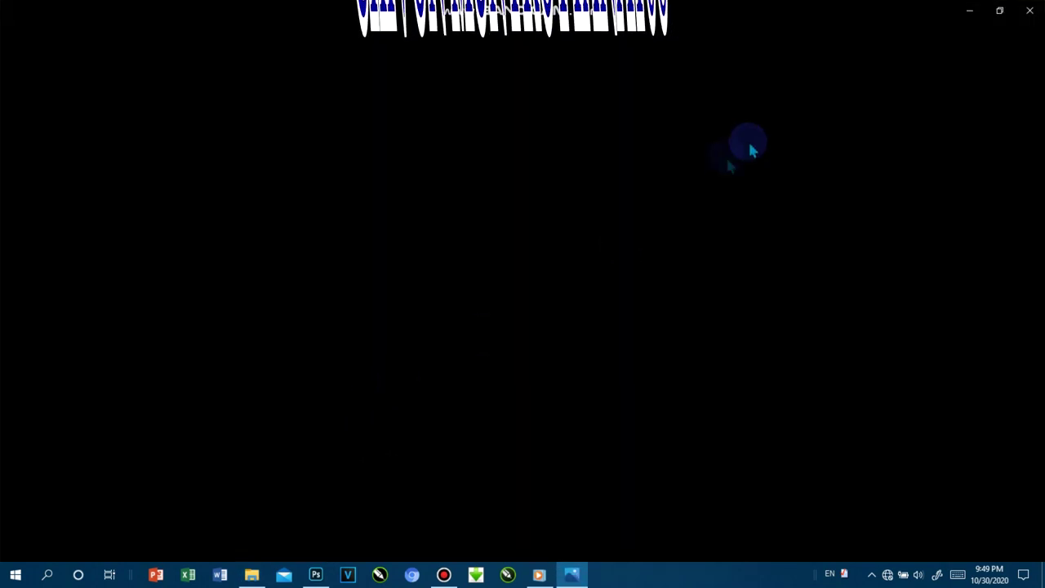
pyautogui.click(1030, 14)
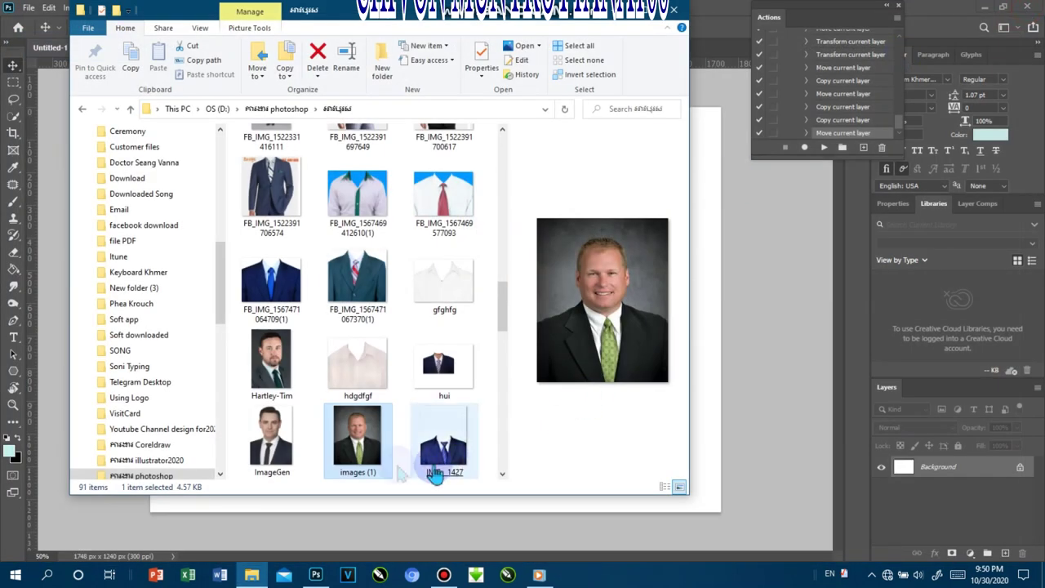
pyautogui.rightClick(357, 451)
pyautogui.moveTo(394, 360)
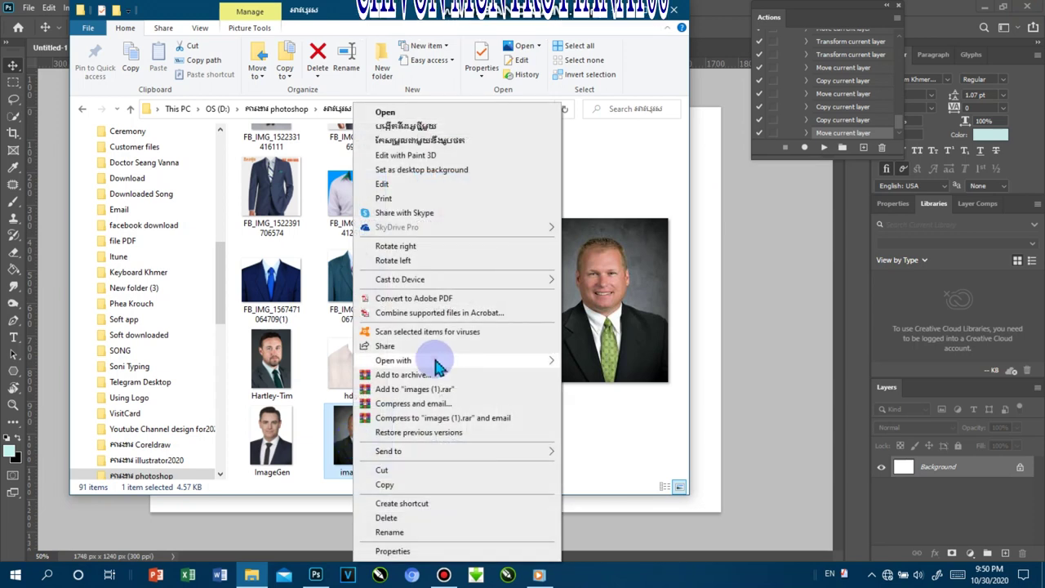
pyautogui.click(602, 376)
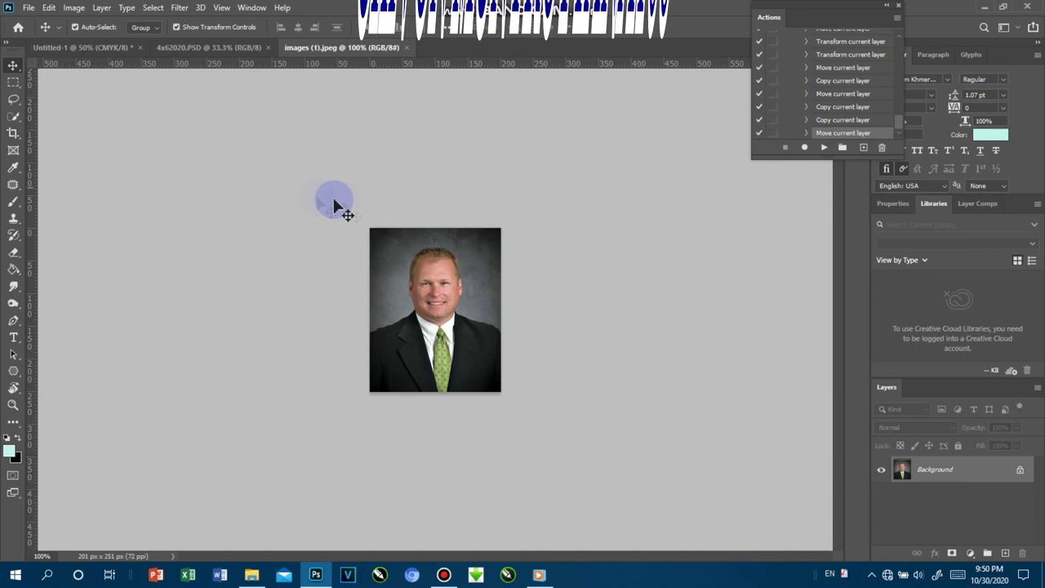
# Step: Crop the portrait to a 3:4 head-and-shoulders frame of 161 × 209 px
pyautogui.click(13, 133)
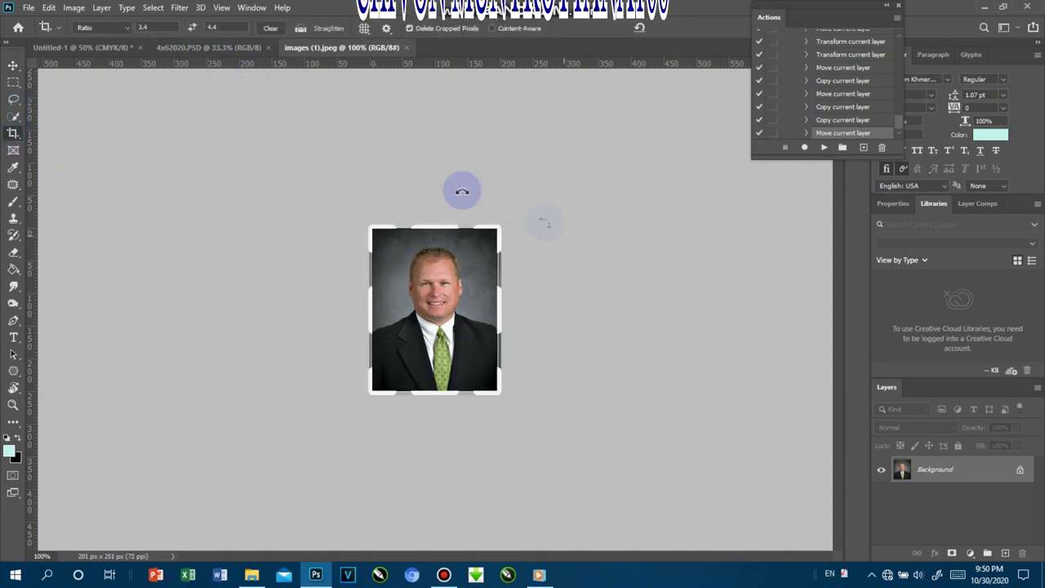
pyautogui.moveTo(367, 226); pyautogui.dragTo(374, 232)
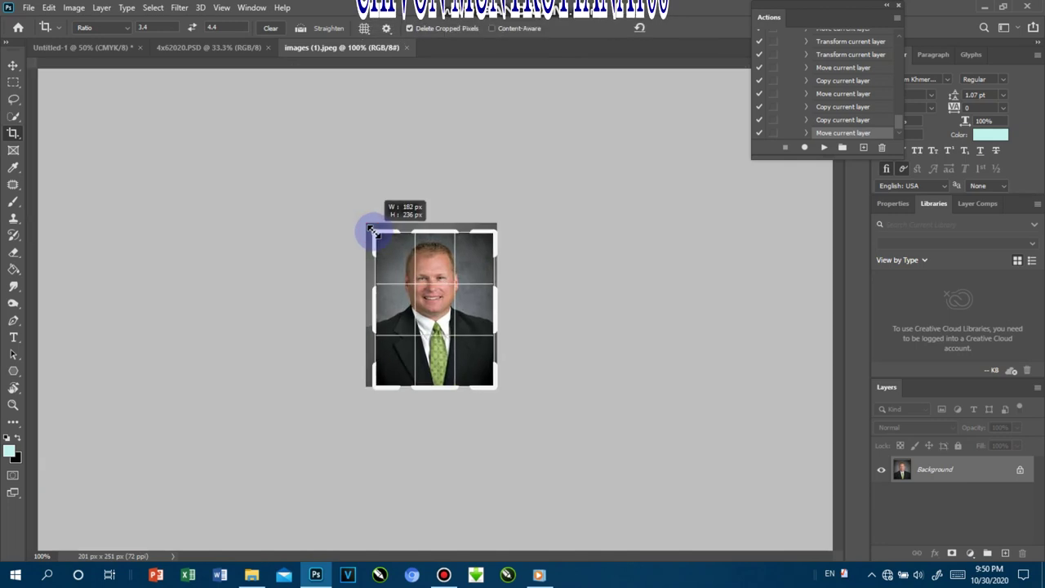
pyautogui.click(491, 384)
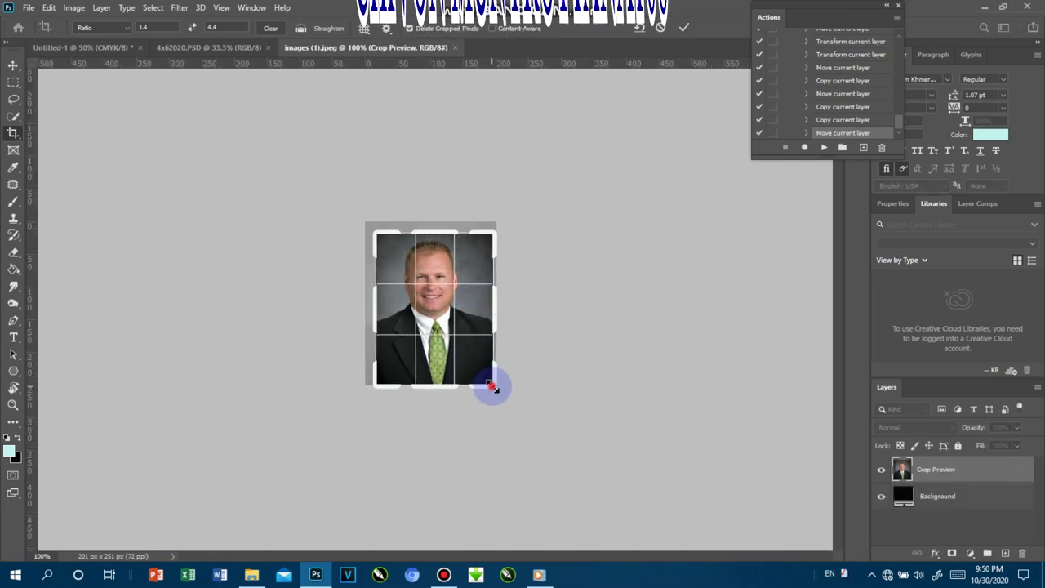
pyautogui.moveTo(492, 386); pyautogui.dragTo(484, 382)
pyautogui.hotkey('ctrl', 'r')
pyautogui.click(392, 252)
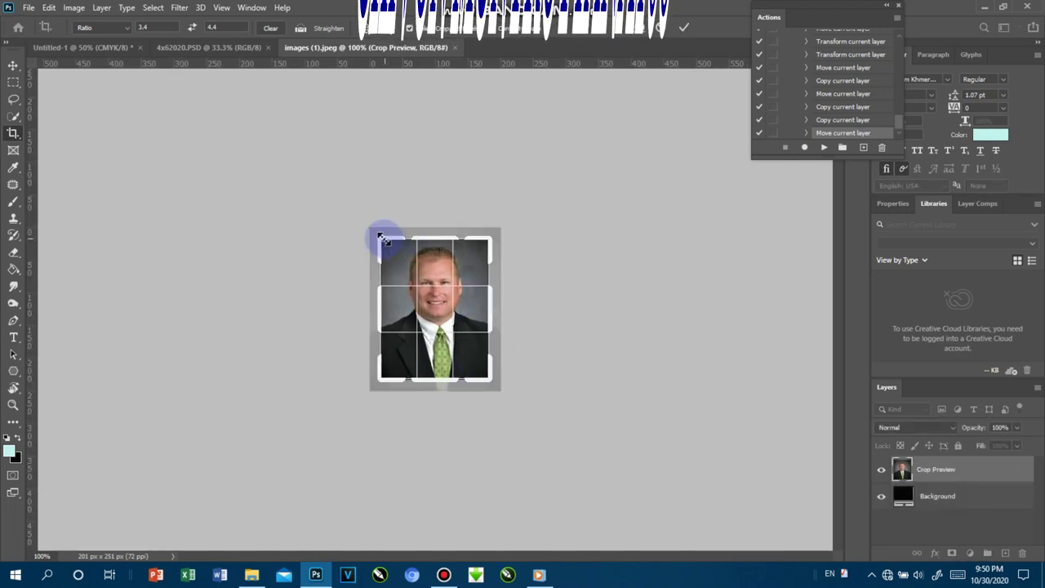
pyautogui.moveTo(381, 239); pyautogui.dragTo(385, 242)
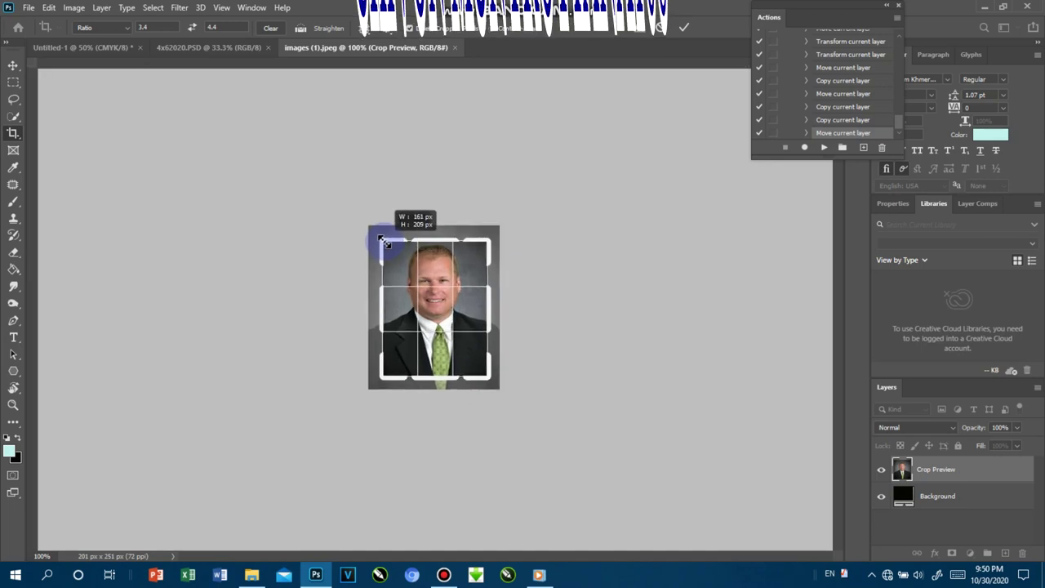
pyautogui.click(18, 66)
pyautogui.click(463, 246)
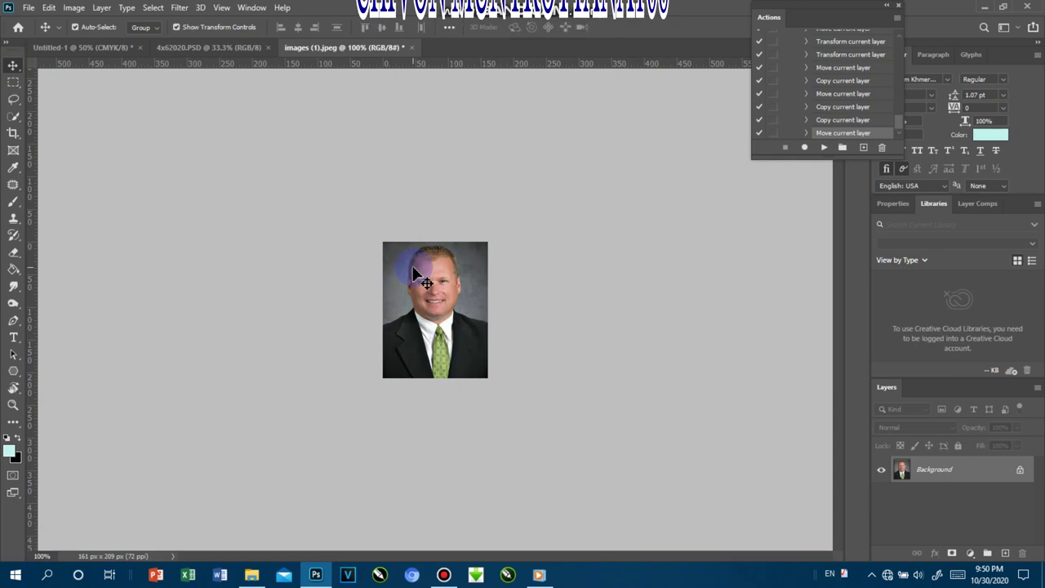
# Step: Place the cropped portrait onto the Untitled-1 sheet and enlarge it to about 400 × 519 px
pyautogui.moveTo(398, 265); pyautogui.dragTo(173, 49)
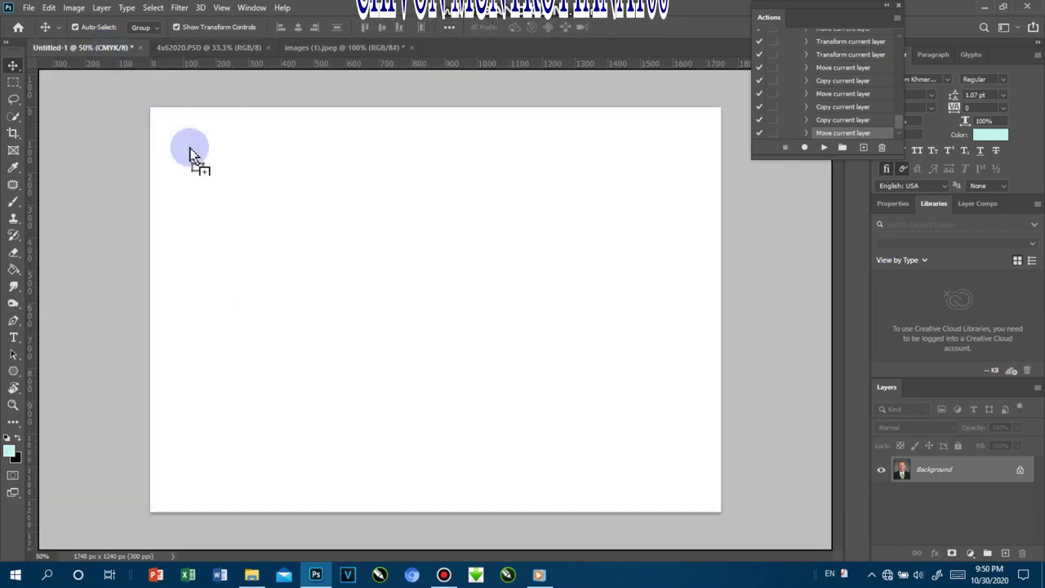
pyautogui.moveTo(109, 54)
pyautogui.mouseDown()
pyautogui.moveTo(196, 159)
pyautogui.moveTo(183, 132)
pyautogui.mouseUp()
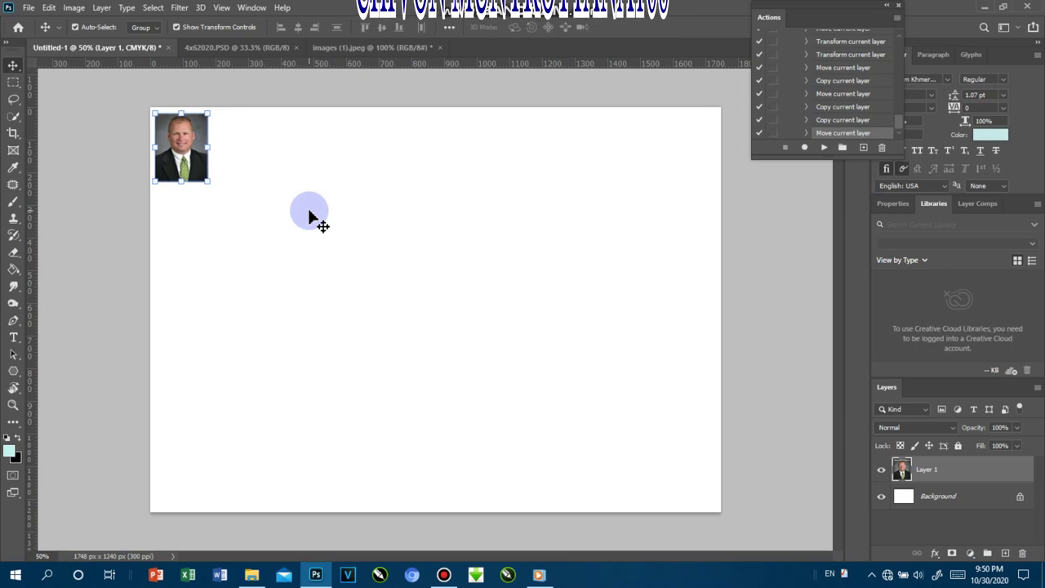
pyautogui.hotkey('shift', 'Left')
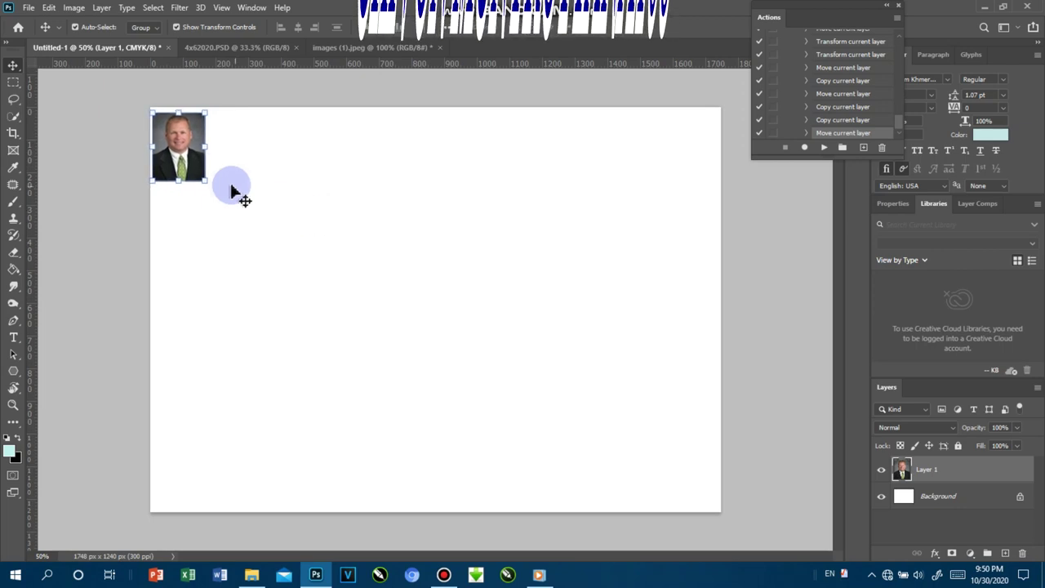
pyautogui.moveTo(206, 180); pyautogui.dragTo(292, 275)
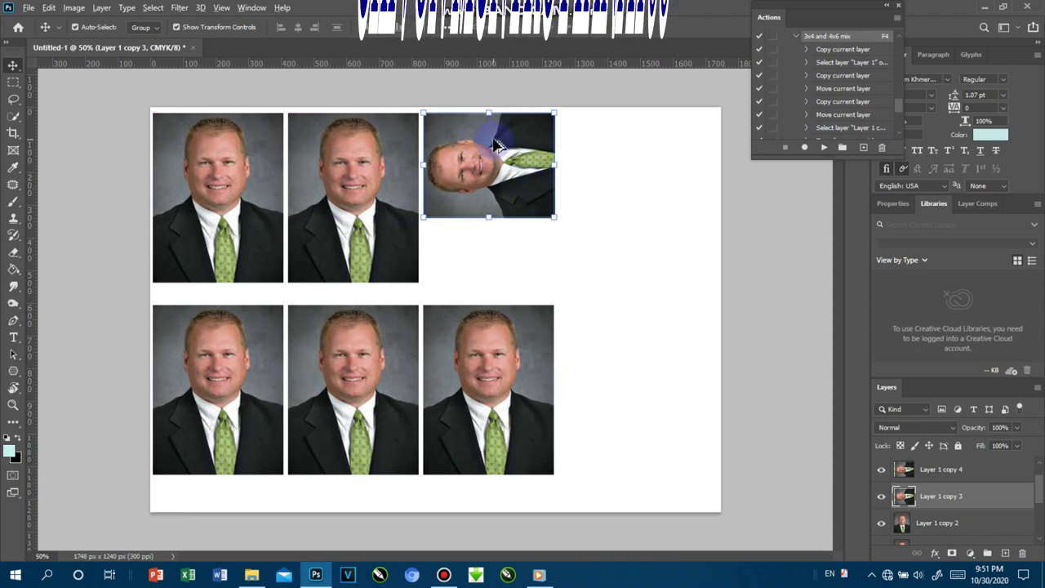
# Step: Add sideways photo copies at the sheet's top-right and directly below it
pyautogui.moveTo(493, 144); pyautogui.dragTo(638, 149)
pyautogui.moveTo(635, 149); pyautogui.dragTo(635, 149)
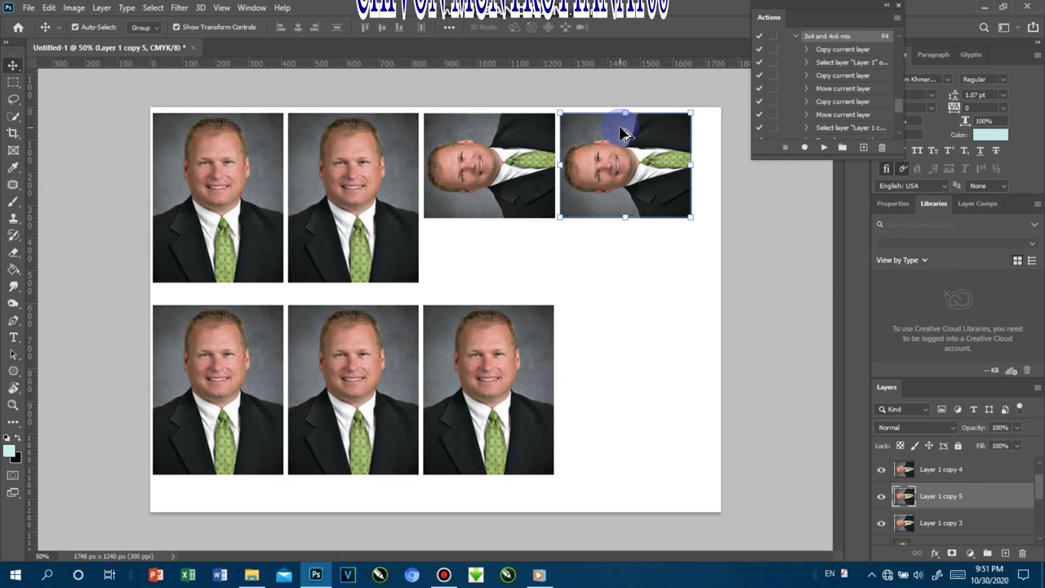
pyautogui.moveTo(624, 134); pyautogui.dragTo(623, 369)
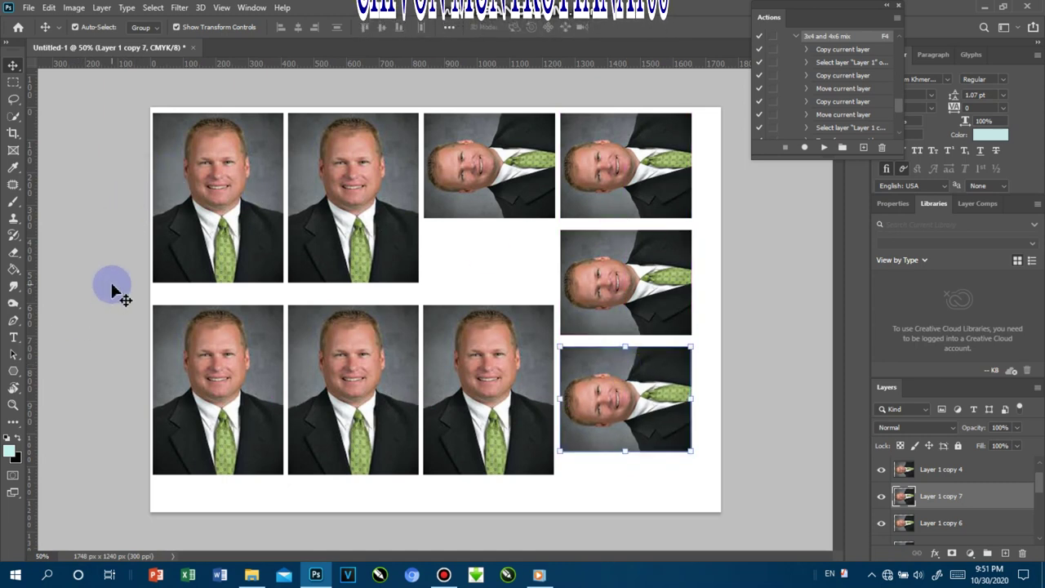